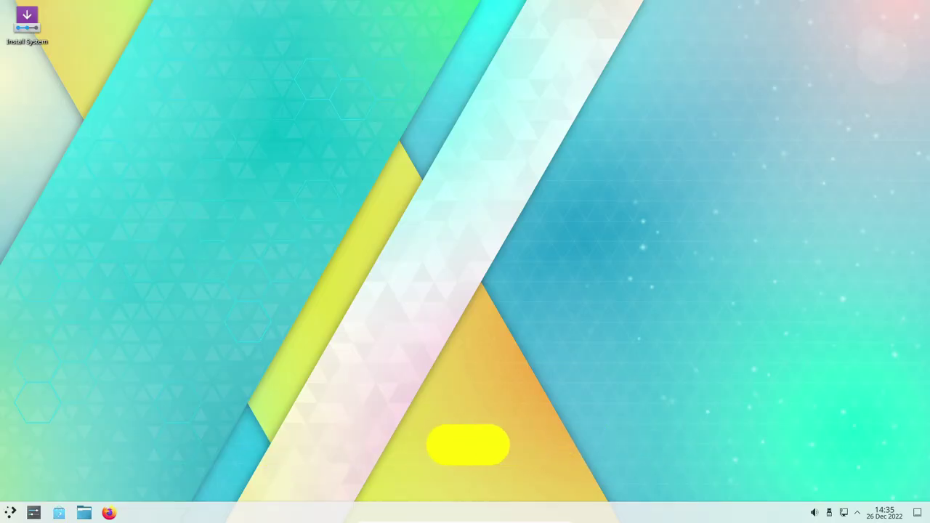
Open the Dolphin file manager and view the Desktop, Trash and Home places.
left_click(83, 513)
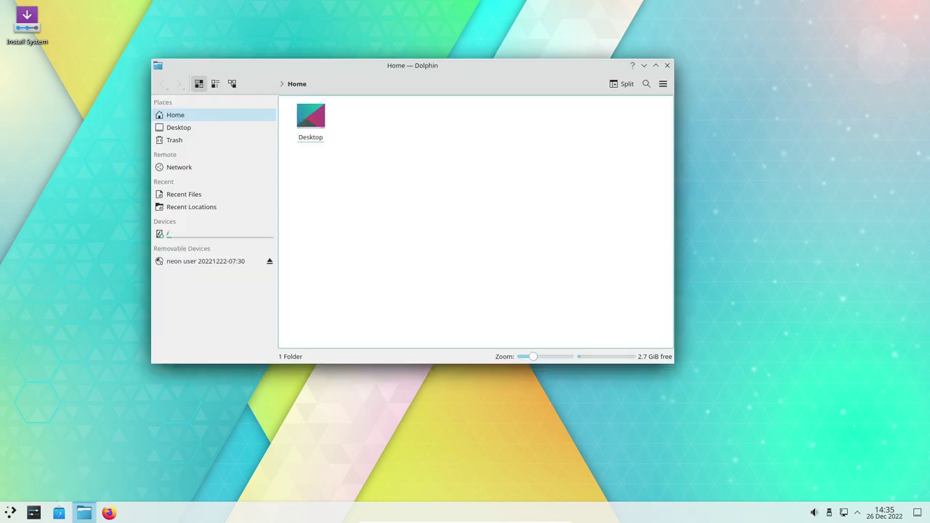
left_click(178, 128)
left_click(175, 140)
left_click(175, 114)
Look through Dolphin's extra actions and help options, view the About KDE information and close it.
left_click(663, 83)
mouse_move(691, 287)
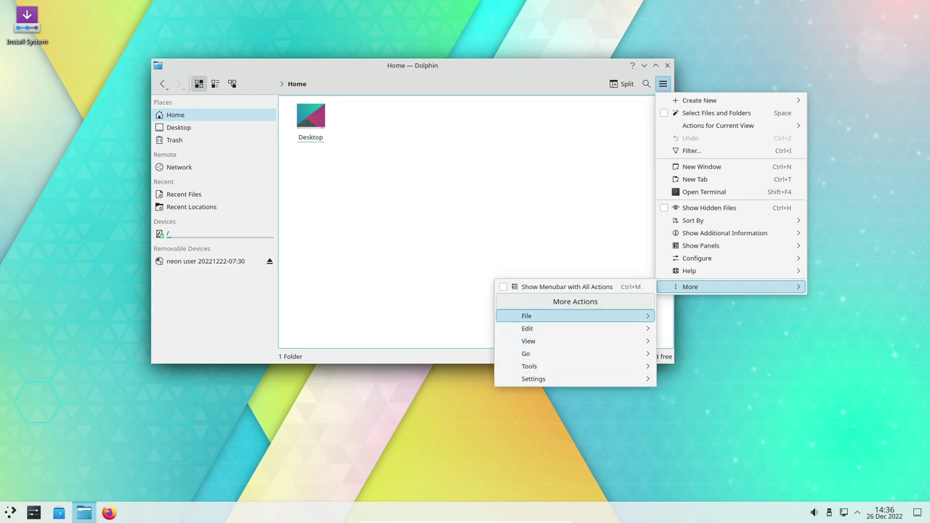
mouse_move(689, 270)
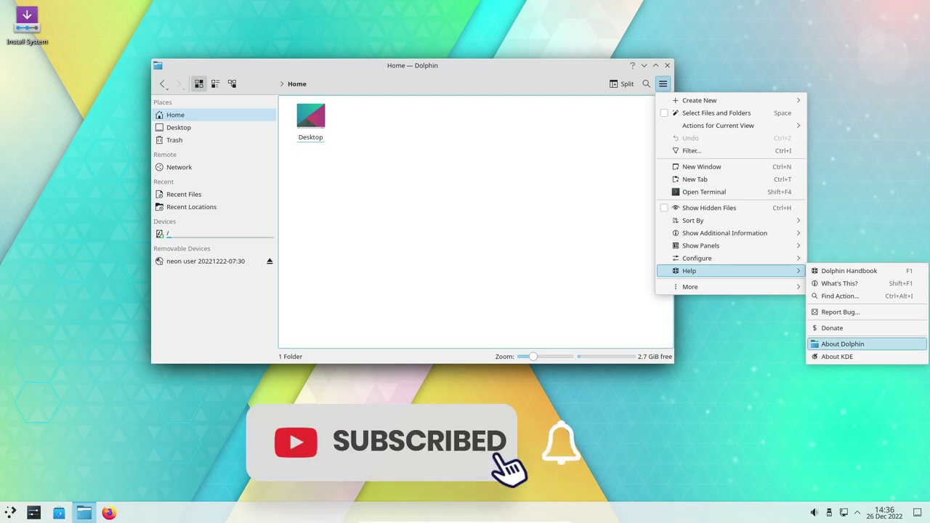
left_click(843, 356)
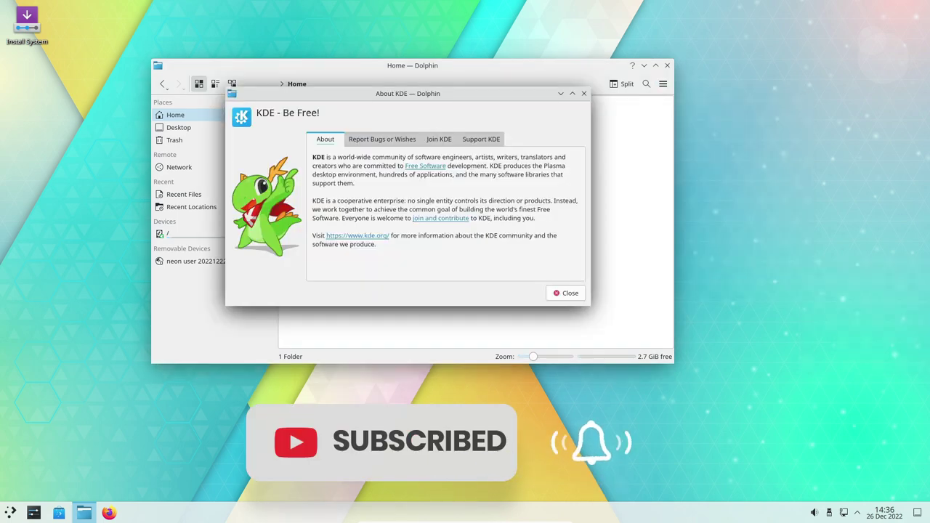
left_click(566, 293)
View the About Dolphin information including its components, and close the file manager.
left_click(663, 84)
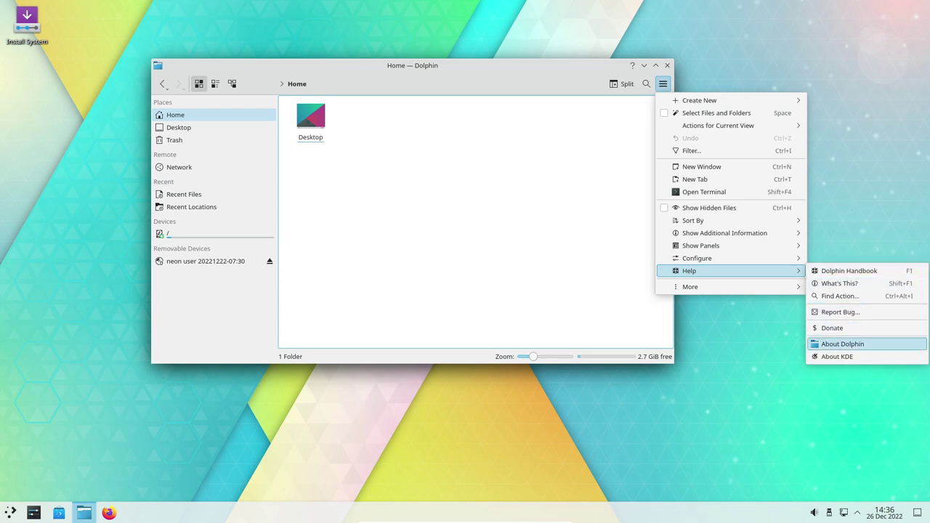
left_click(844, 343)
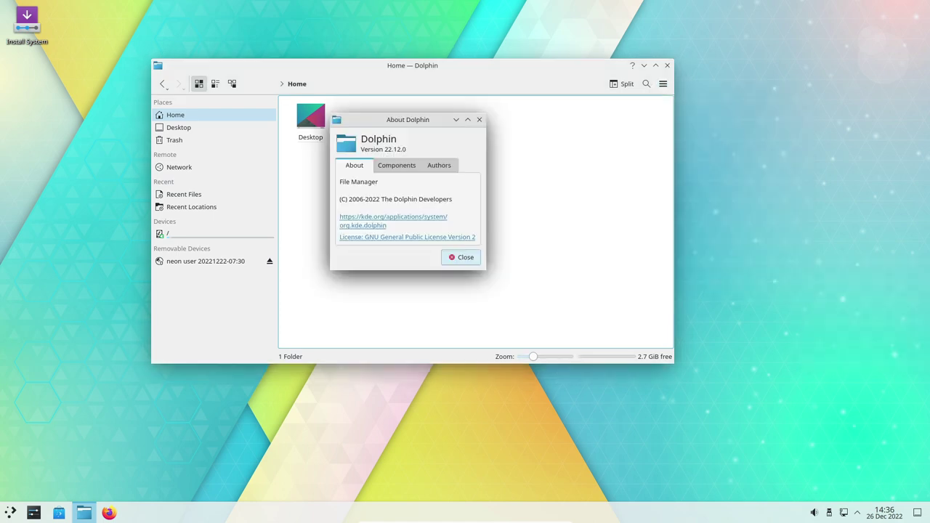
left_click(397, 166)
scroll(406, 210, "down", 2)
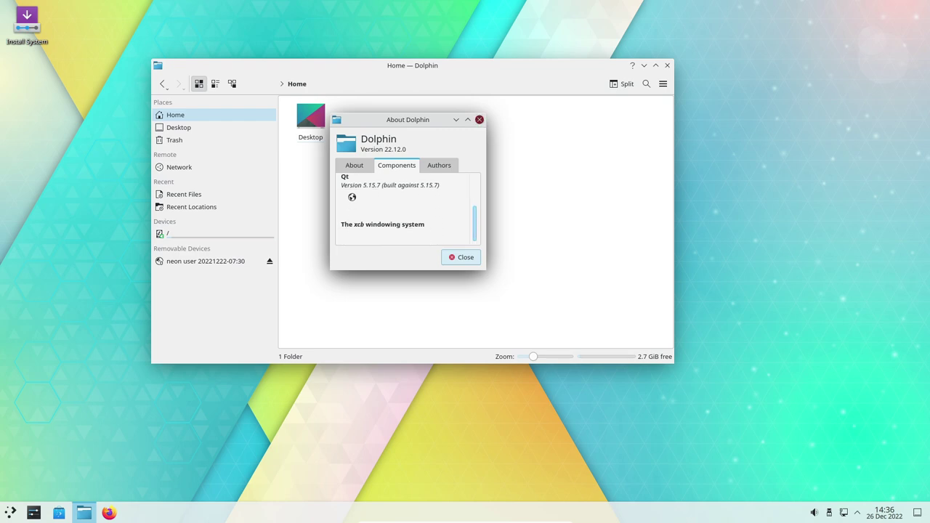
left_click(480, 120)
left_click(667, 65)
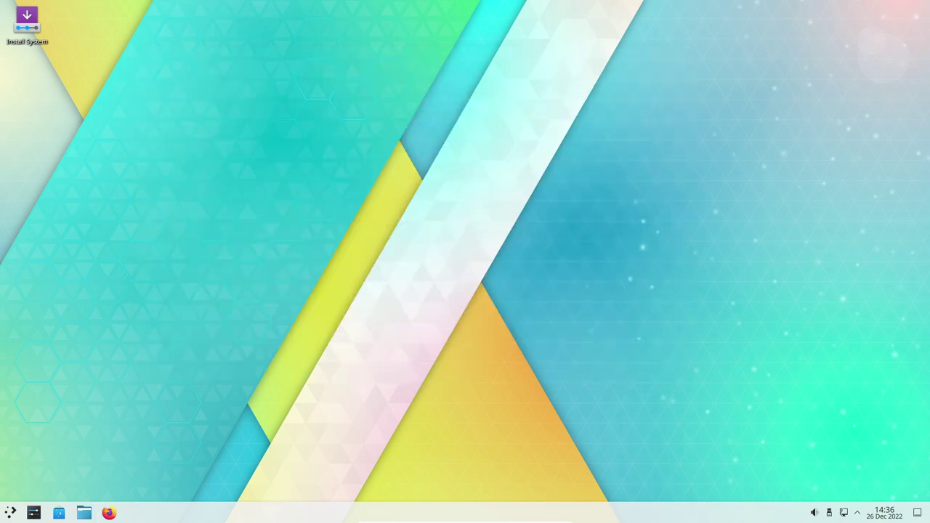
Check the audio volume devices and the calendar from the desktop's system tray and clock.
left_click(814, 513)
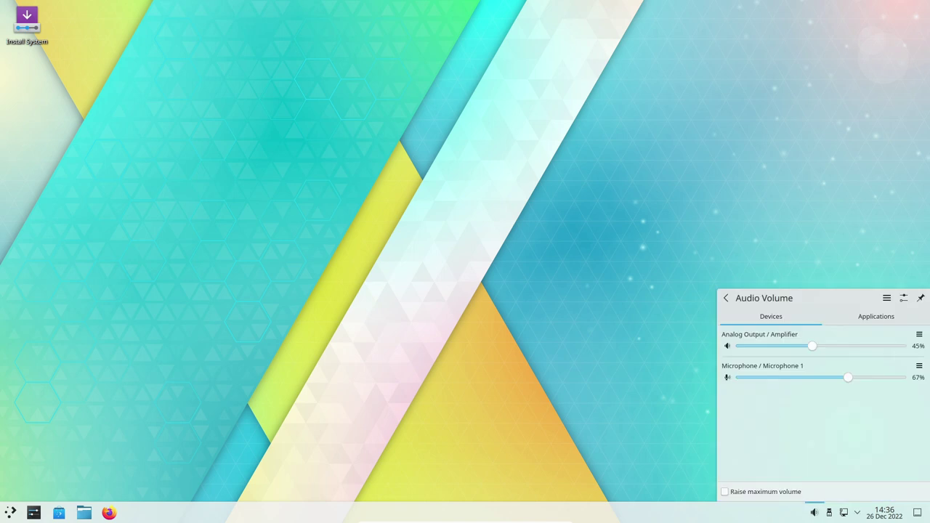
left_click(884, 512)
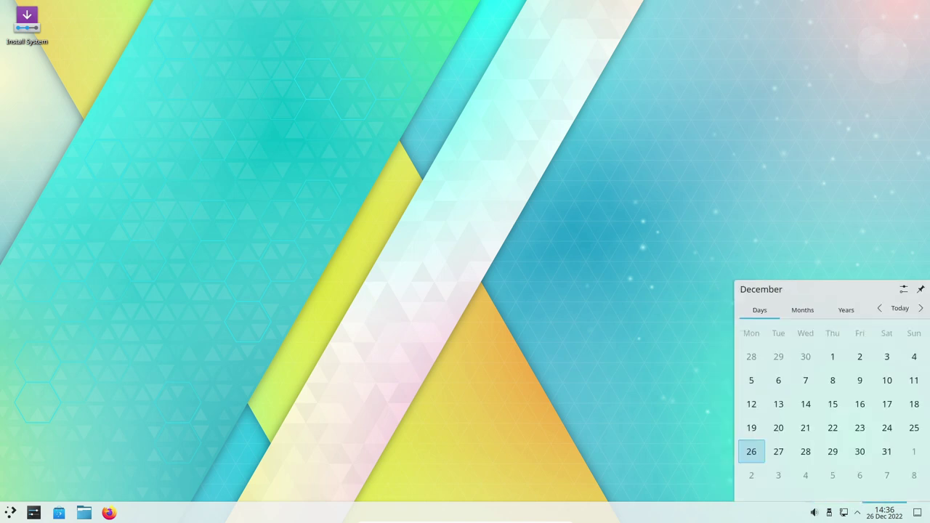
left_click(884, 512)
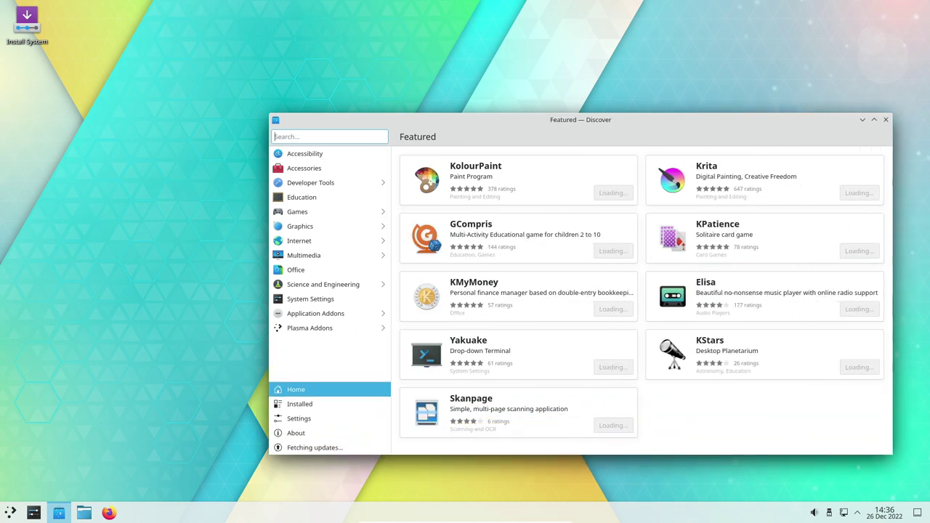
Move the Discover window higher on the desktop and browse the Accessibility and Accessories software categories.
left_click_drag(567, 120, 420, 23)
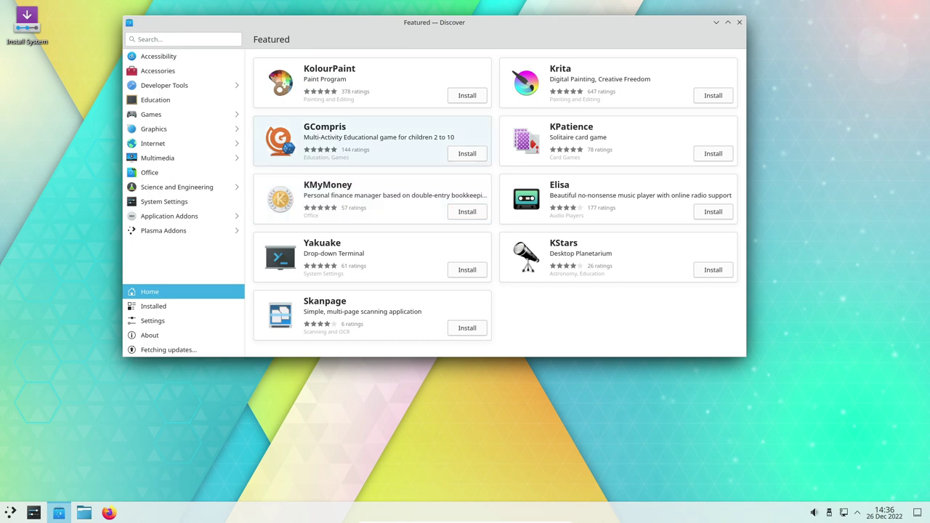
left_click(184, 58)
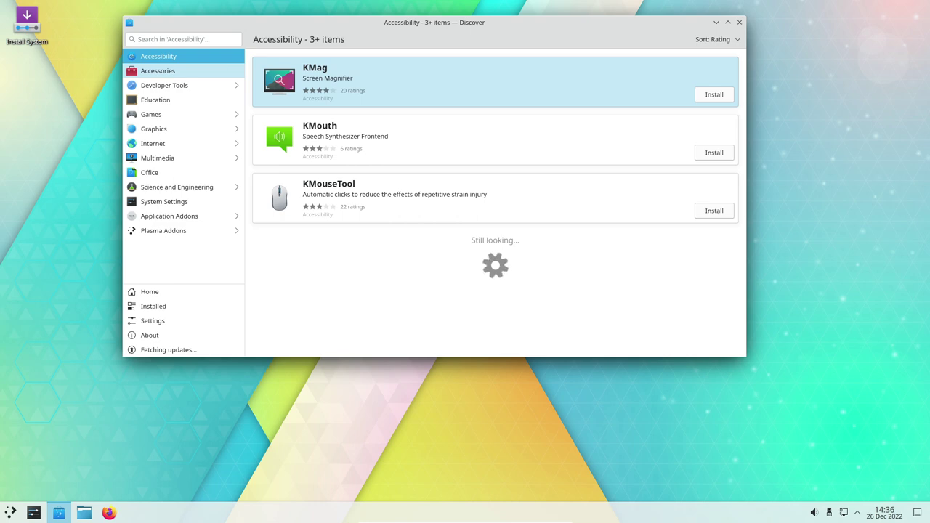
left_click(158, 71)
scroll(436, 160, "down", 3)
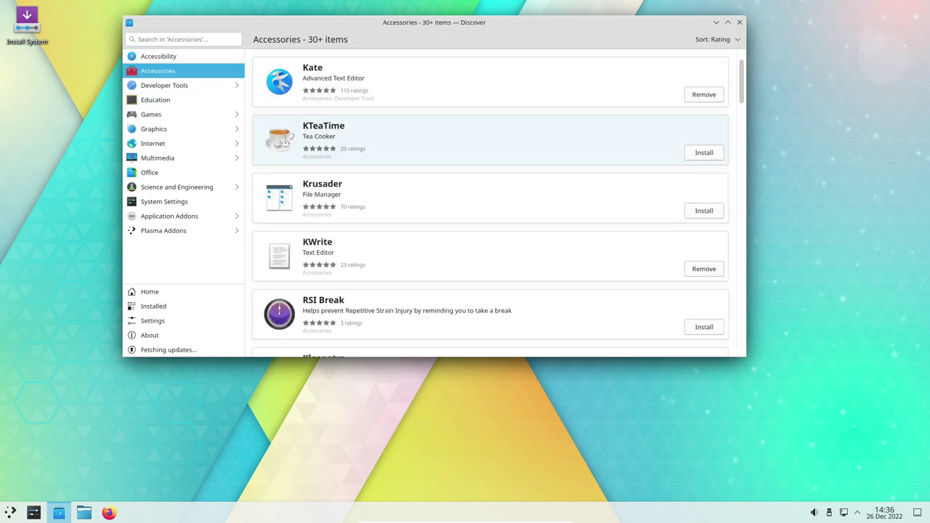
scroll(491, 187, "down", 7)
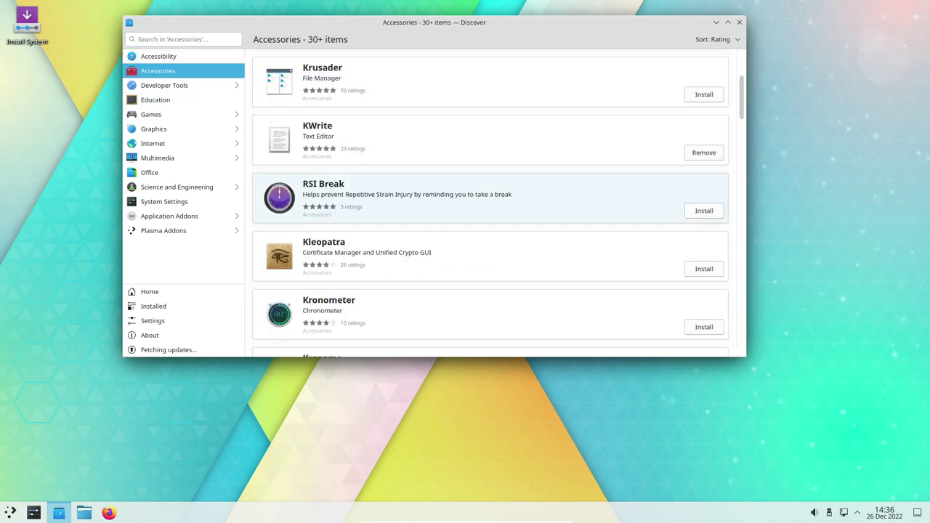
Browse the available titles in Discover's Games category, and close the software centre.
left_click(151, 114)
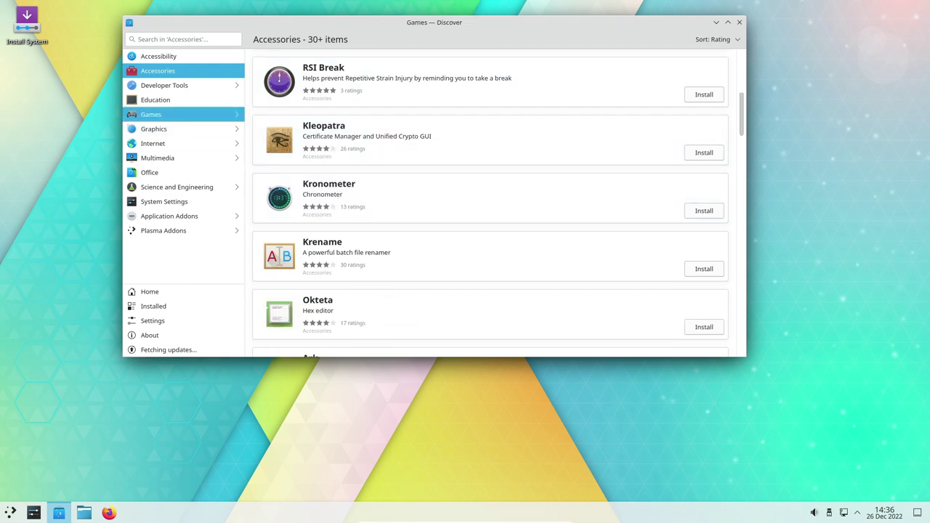
scroll(490, 185, "down", 5)
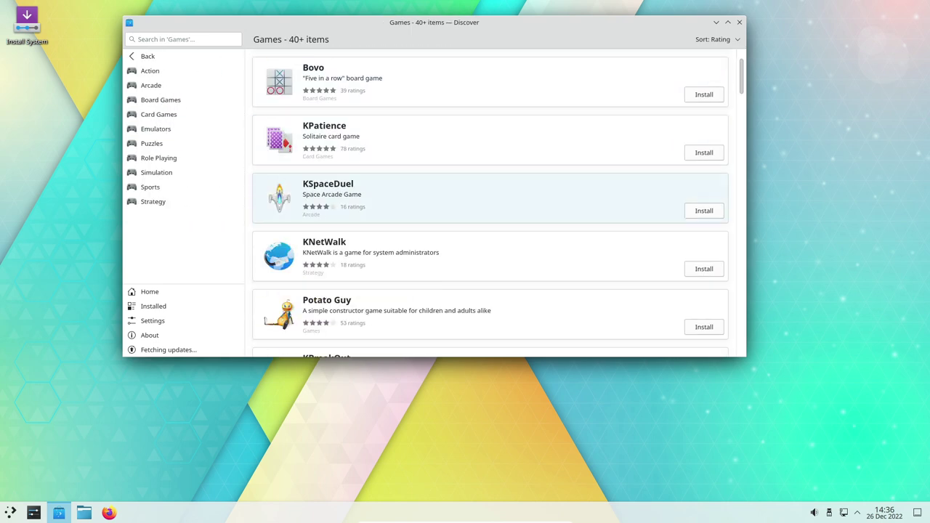
scroll(491, 189, "down", 1)
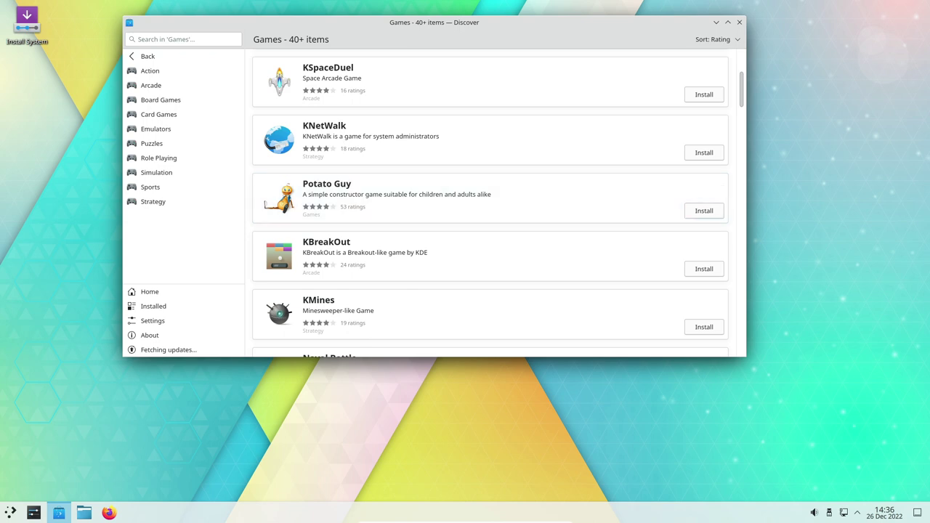
scroll(491, 227, "down", 8)
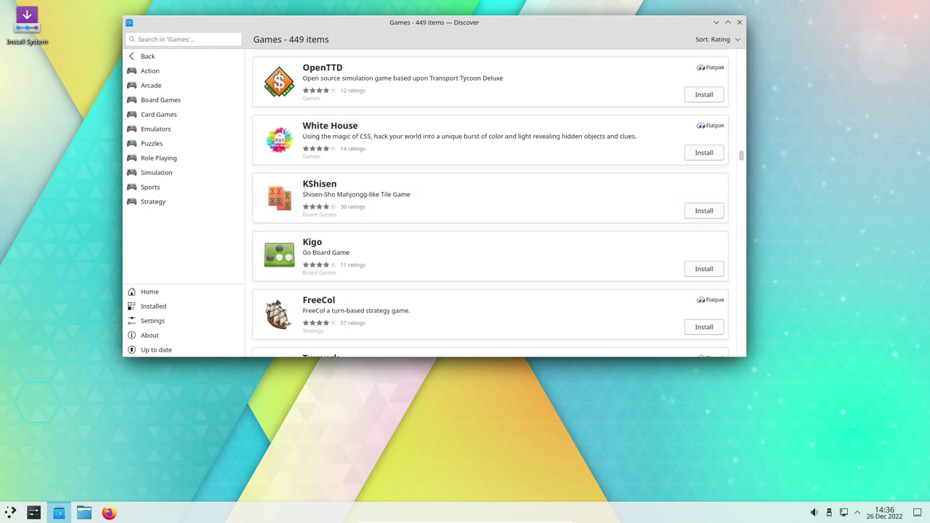
scroll(490, 227, "down", 2)
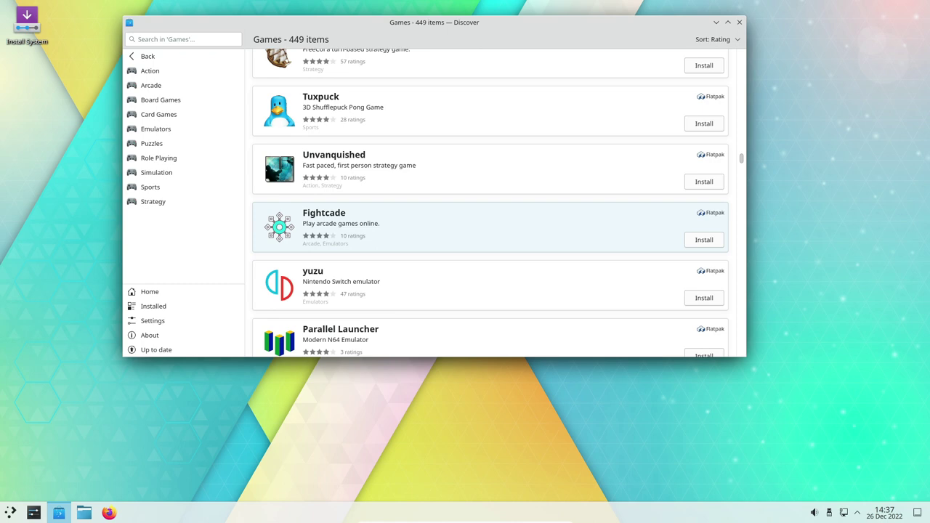
scroll(491, 226, "down", 4)
scroll(491, 227, "down", 3)
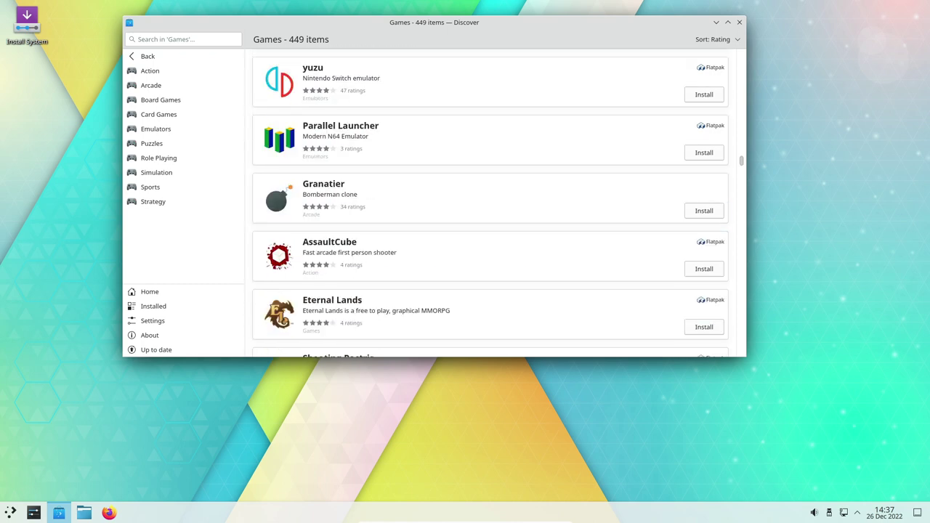
scroll(490, 227, "down", 3)
scroll(490, 227, "down", 1)
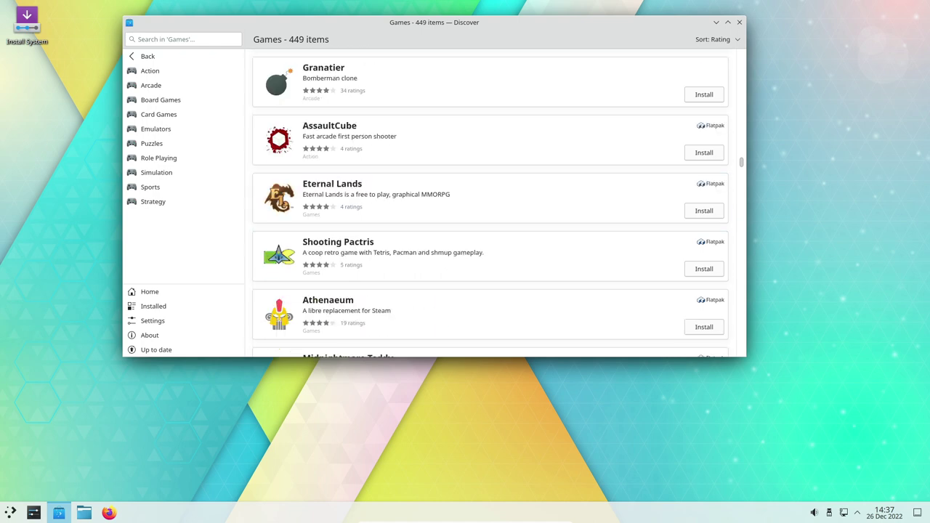
scroll(491, 227, "down", 4)
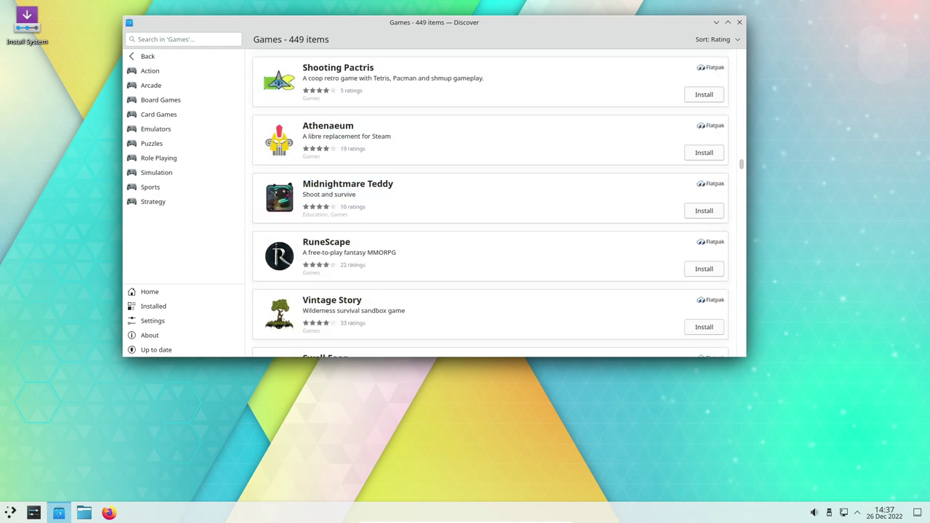
left_click(740, 22)
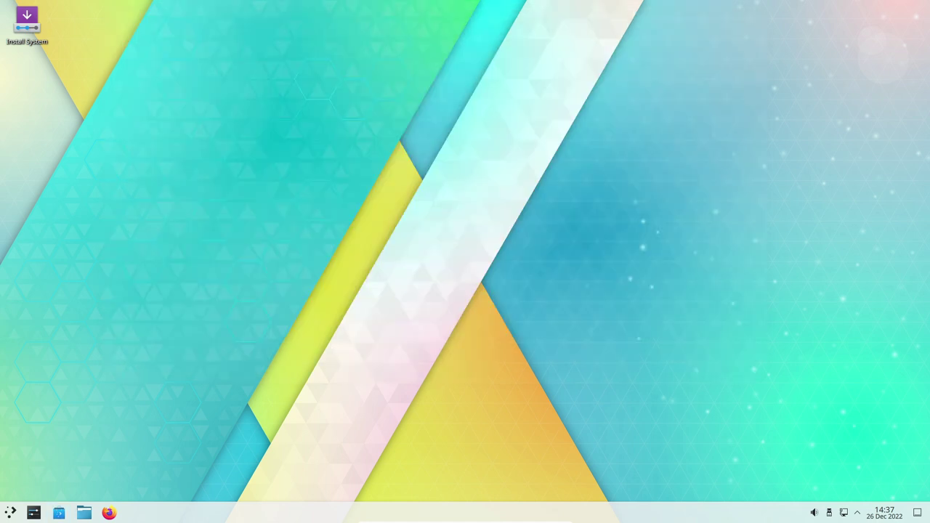
Open System Settings and review the Notifications and Users pages under Personalization.
left_click(33, 513)
left_click_drag(494, 109, 404, 52)
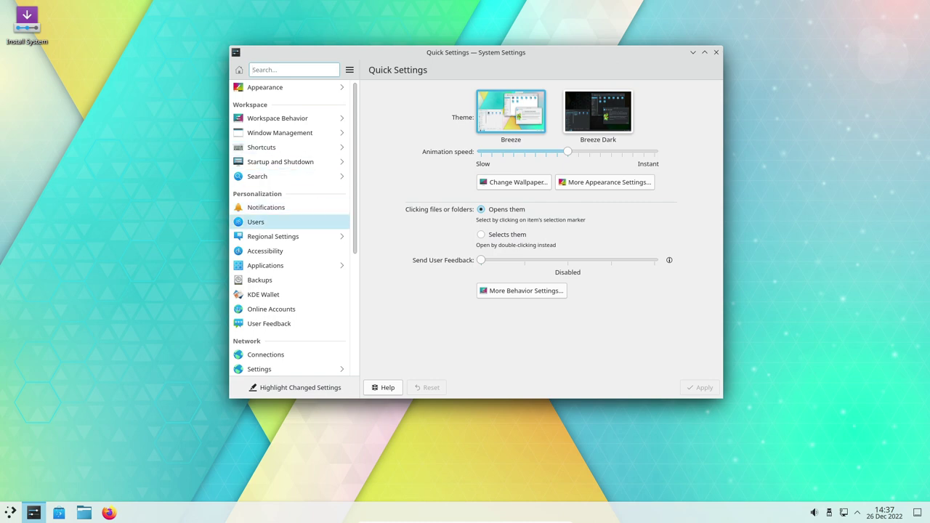
left_click(266, 208)
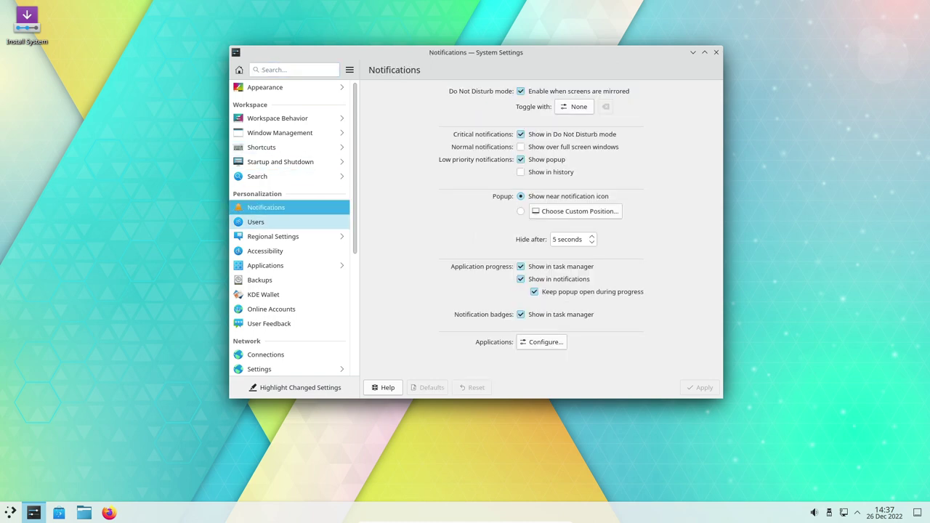
left_click(256, 222)
Review the Region & Language, Spell Check and Date & Time pages within Regional Settings.
left_click(273, 236)
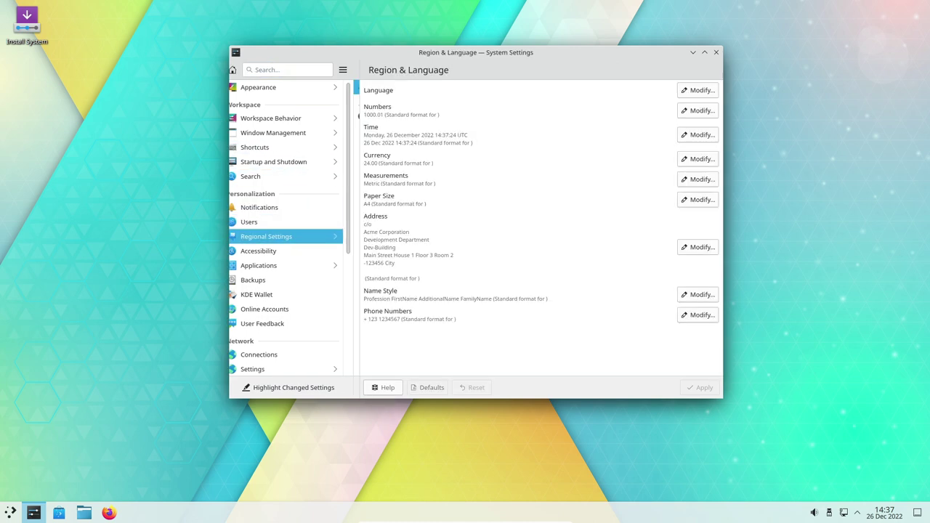
left_click(264, 102)
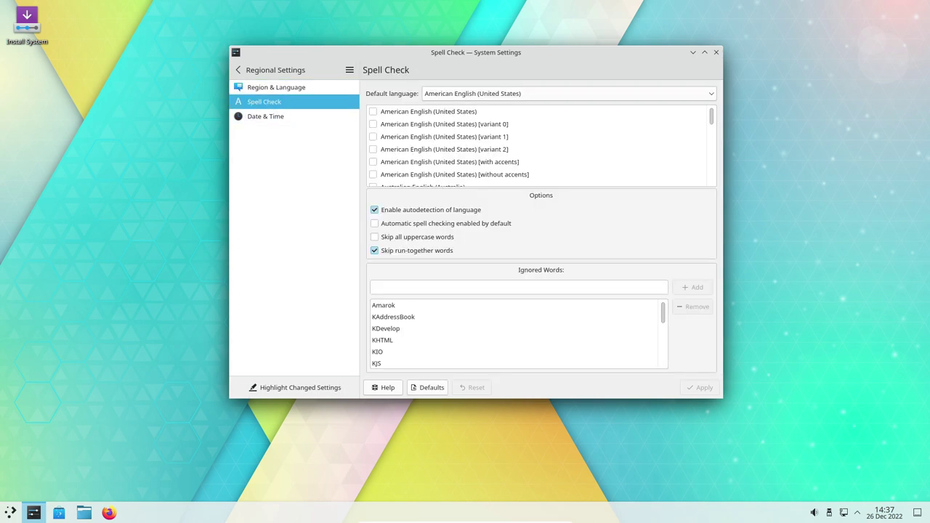
left_click(265, 117)
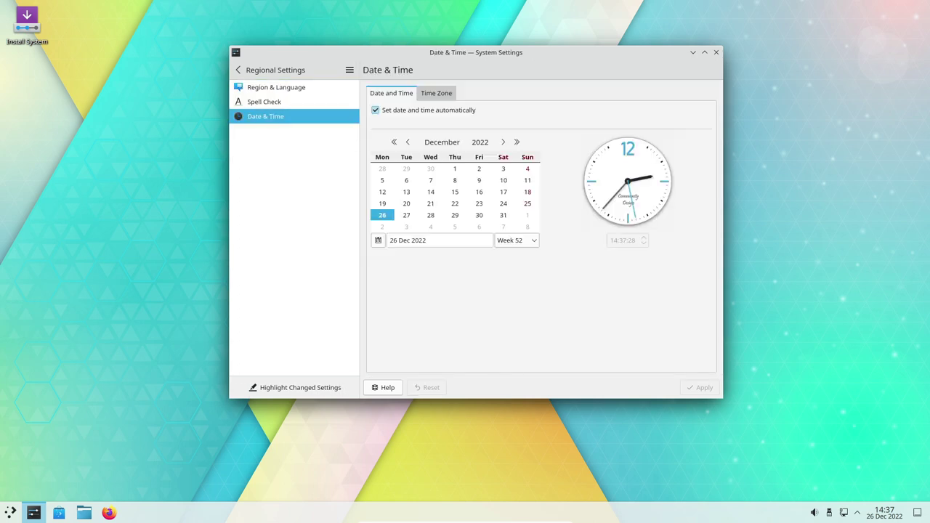
left_click(277, 87)
left_click(240, 71)
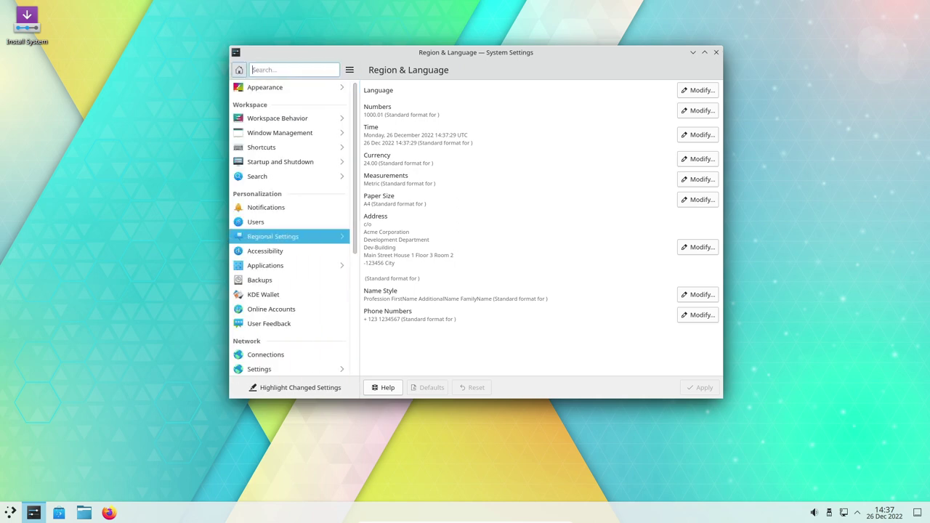
Review the Accessibility settings and the File Associations page of the Applications settings.
left_click(265, 251)
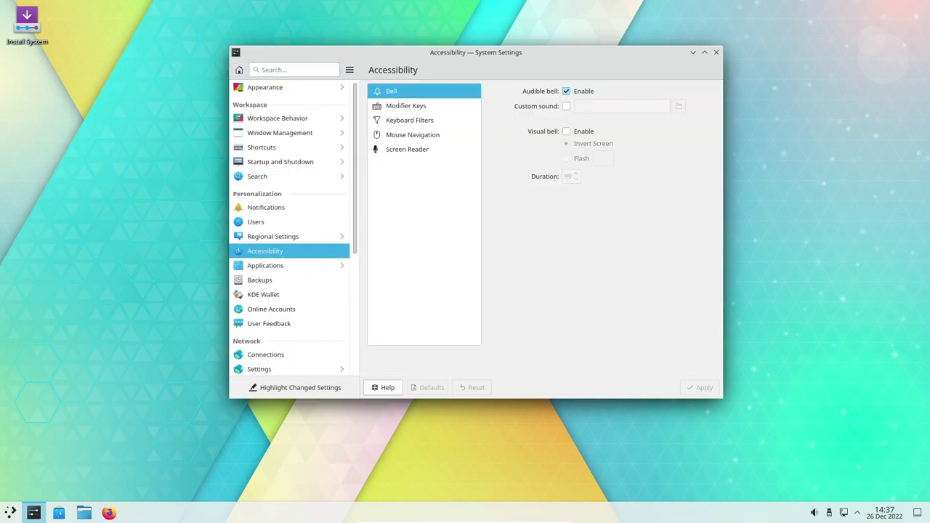
scroll(290, 251, "down", 2)
scroll(291, 250, "down", 2)
left_click(265, 208)
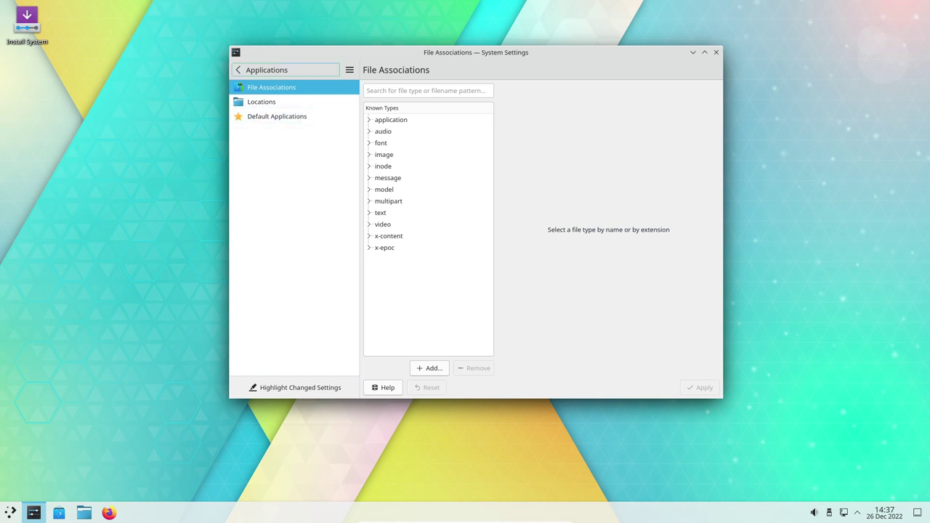
left_click(262, 69)
Review the Backups page and the KDE Wallet settings, including Wallet Preferences and Access Control.
left_click(263, 222)
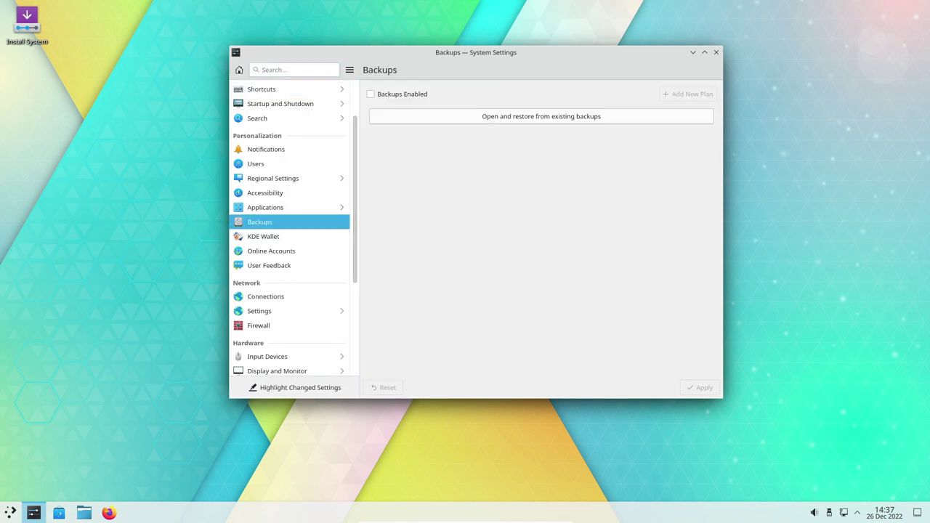
left_click(263, 237)
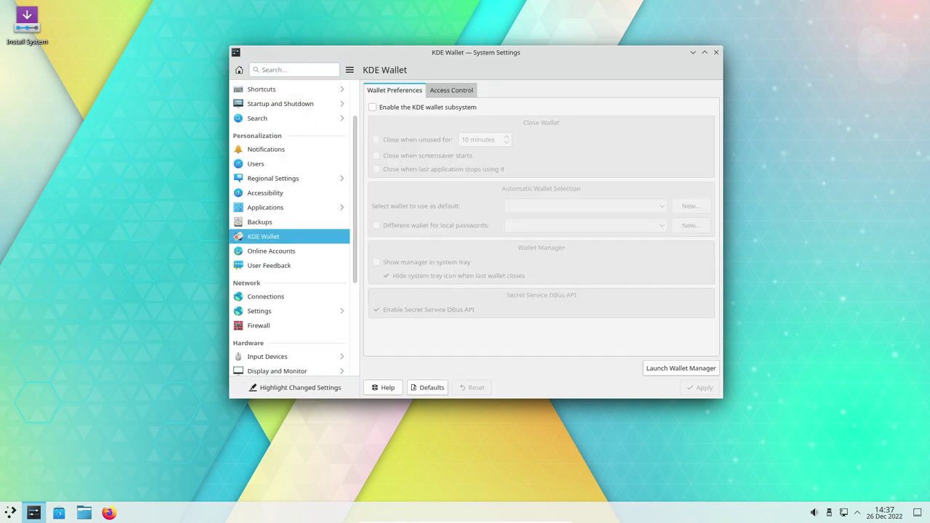
left_click(451, 90)
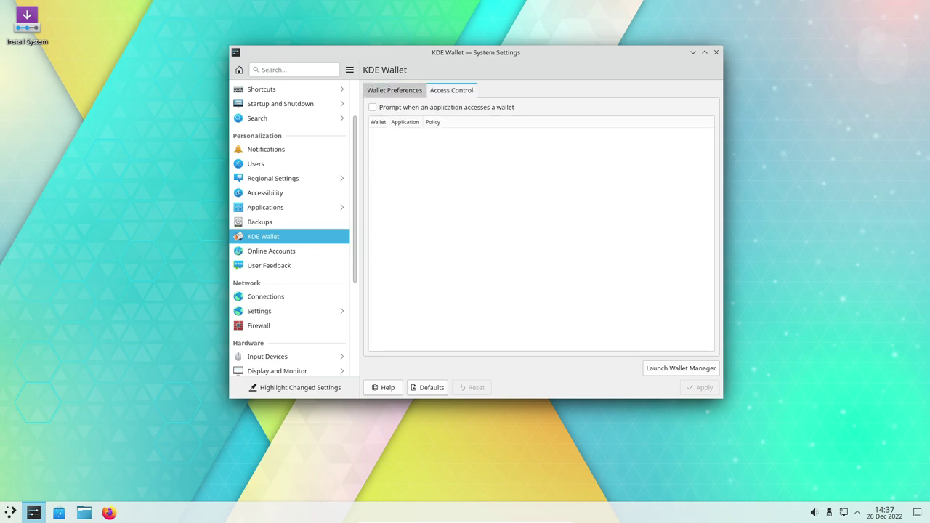
Return to Wallet Preferences, view the Online Accounts page, and open the User Feedback page.
left_click(395, 90)
left_click(271, 250)
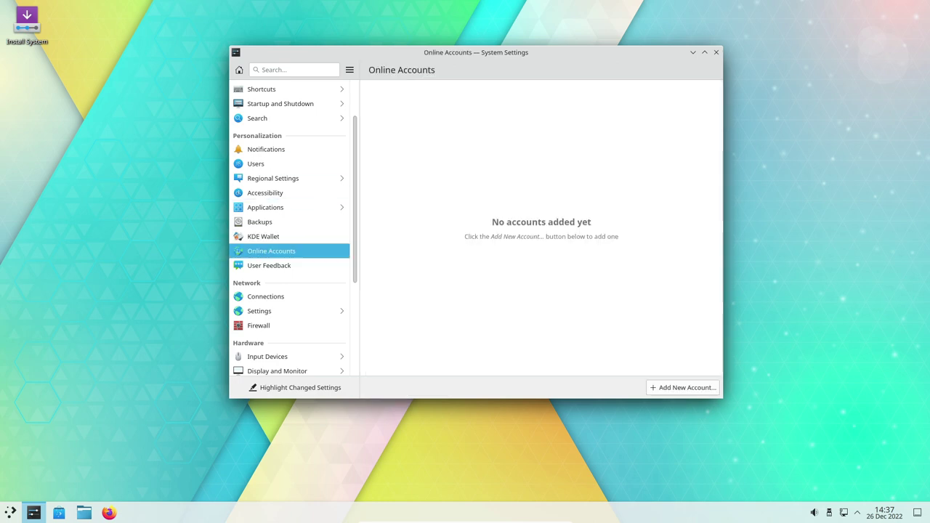
left_click(269, 266)
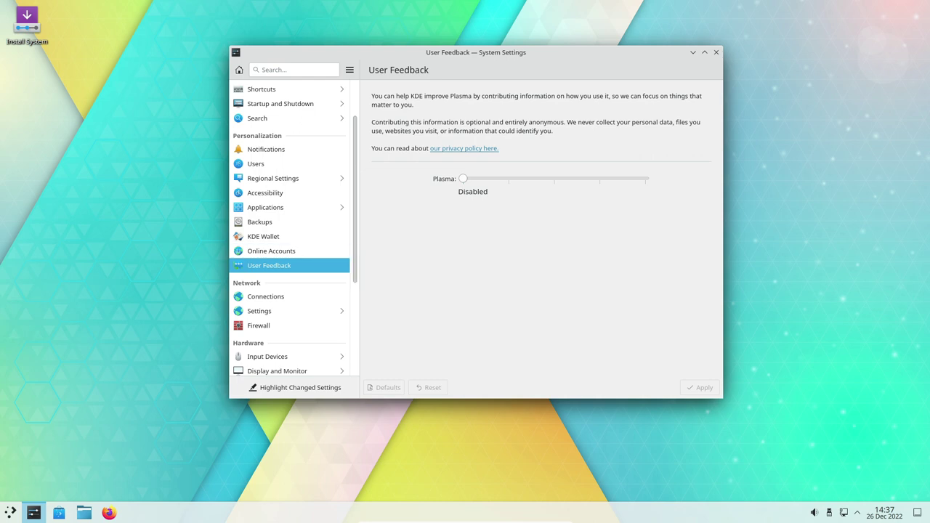
Preview the Plasma feedback levels, including Basic system information and usage statistics, and return the setting to Disabled.
left_click_drag(463, 179, 509, 179)
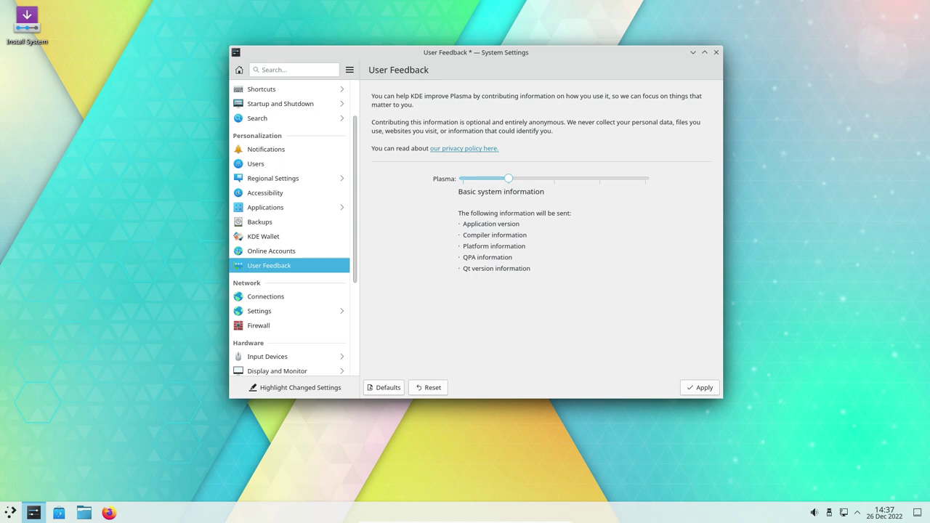
left_click_drag(509, 179, 553, 179)
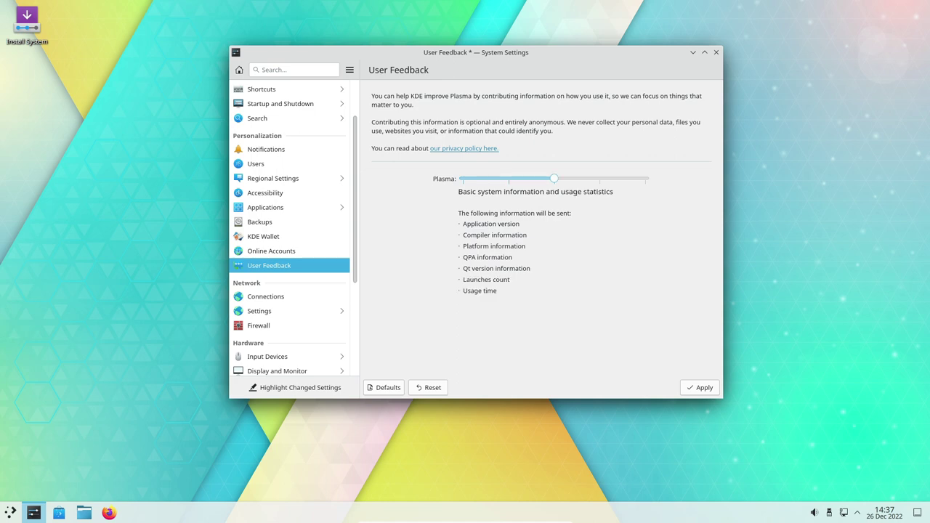
key("Right")
key("Right")
key("Left")
key("Home")
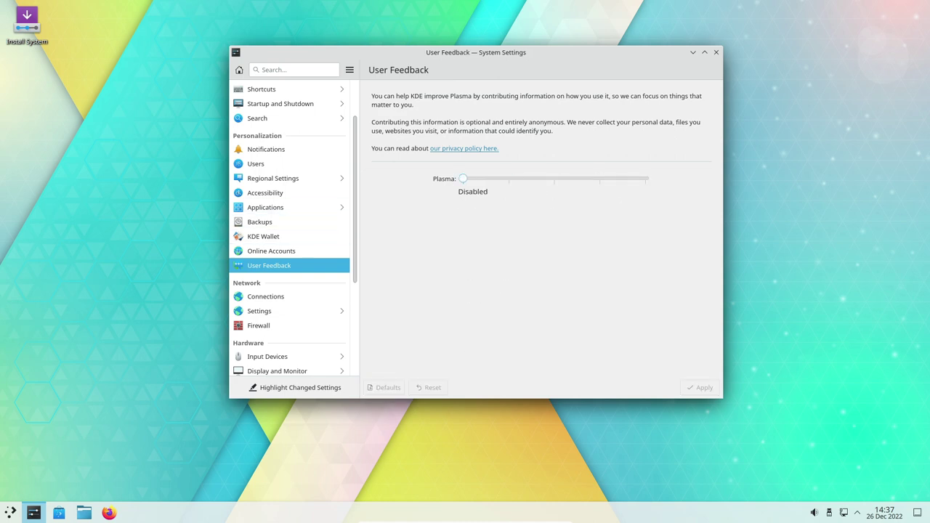
Review the Connections, Proxy and Firewall pages of the Network settings.
scroll(291, 267, "down", 1)
left_click(266, 268)
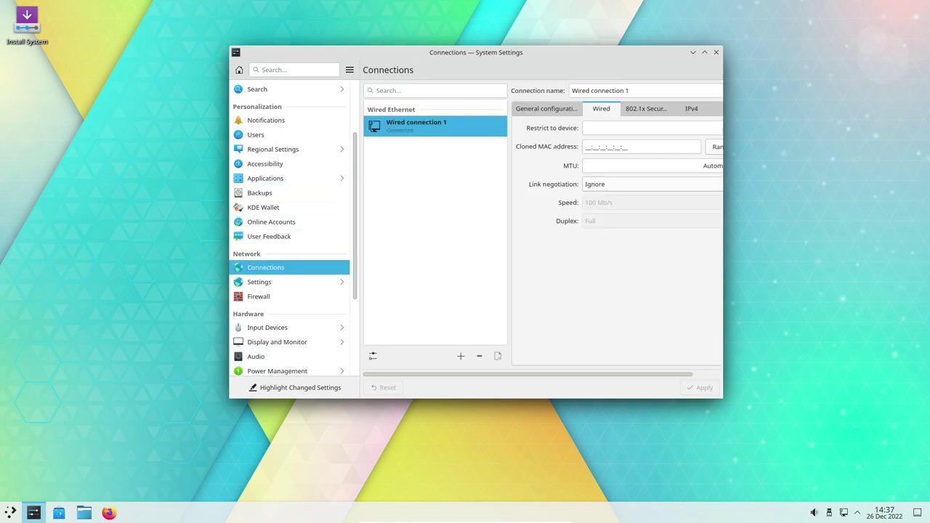
left_click(258, 282)
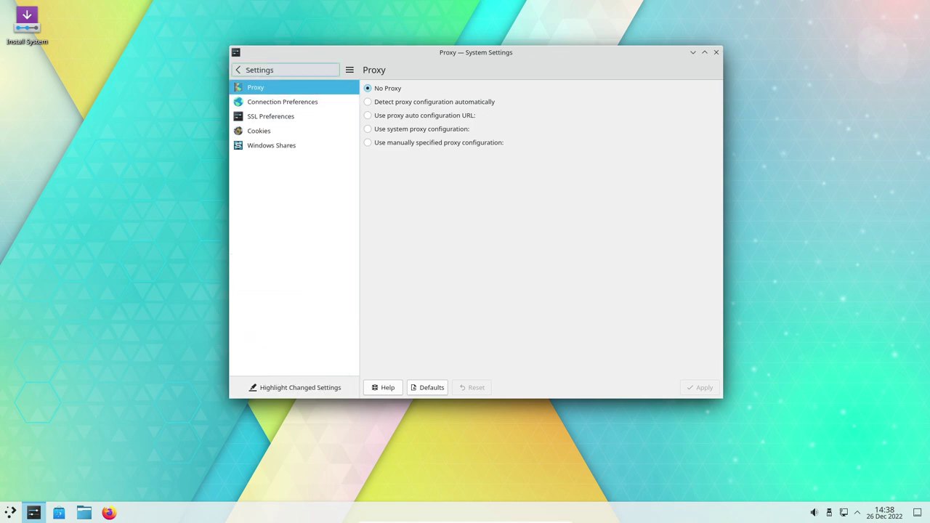
left_click(254, 70)
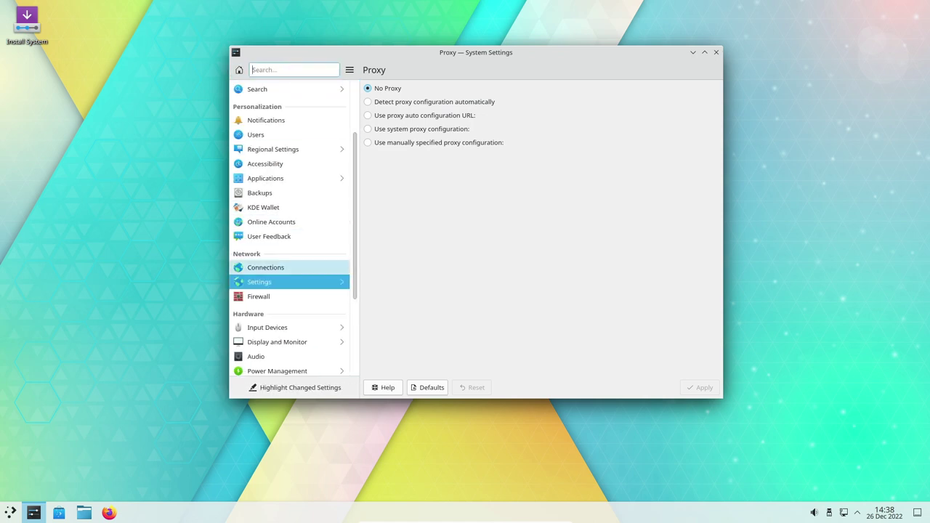
scroll(291, 228, "down", 2)
scroll(291, 218, "down", 1)
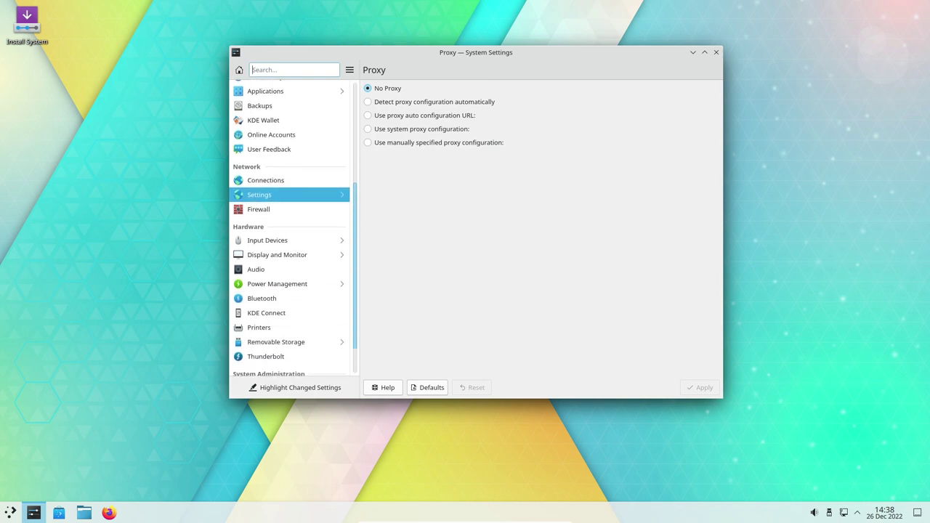
left_click(280, 210)
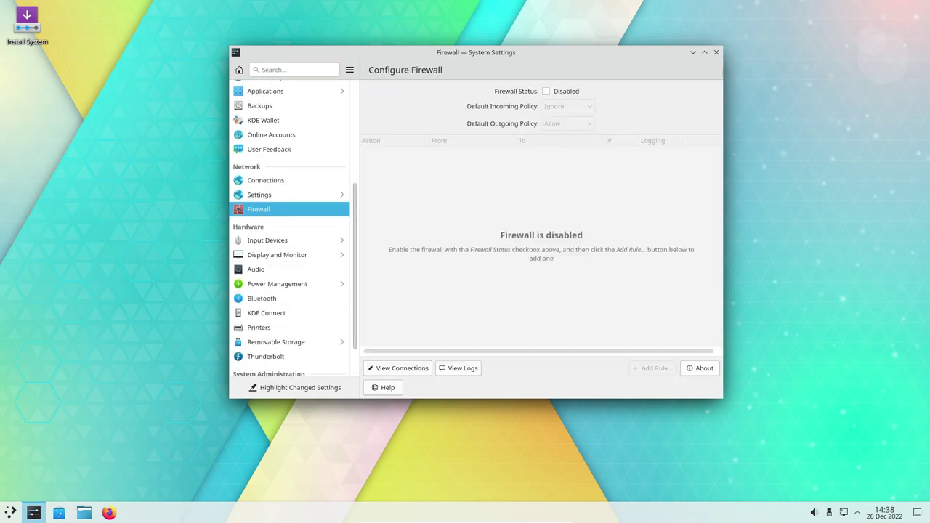
Review the Keyboard, Mouse, Game Controller and Touchpad pages of the Input Devices settings.
left_click(268, 240)
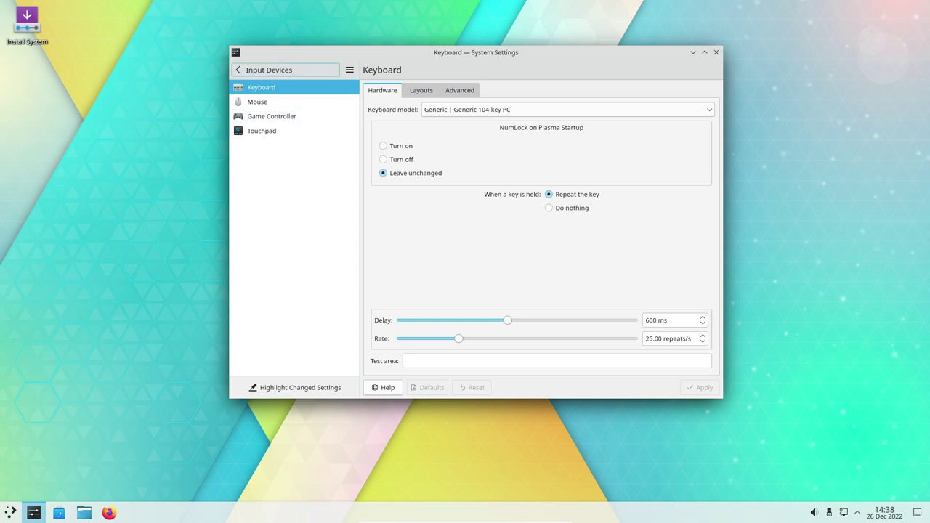
left_click(271, 117)
key("Down")
key("Up")
key("Up")
key("Up")
key("Down")
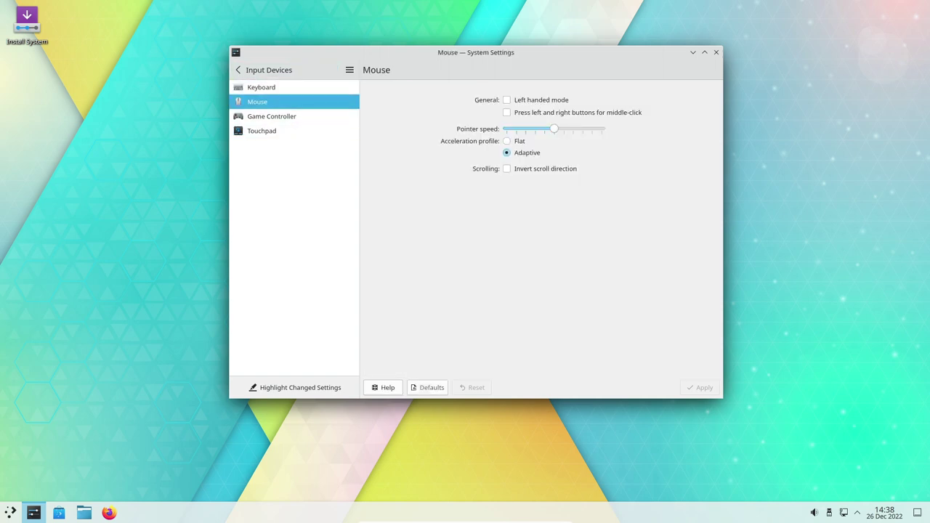
left_click(240, 70)
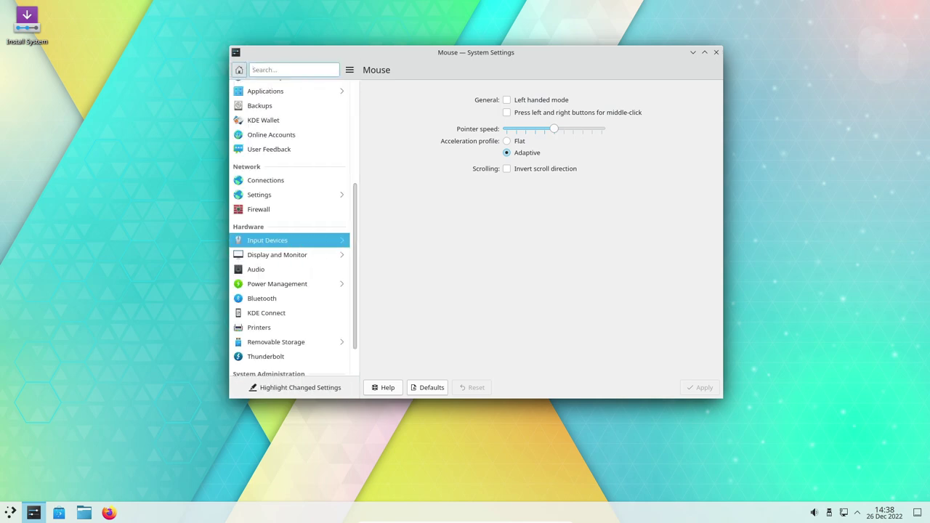
Review the Audio page and the Activity Power Settings and Advanced Power Settings pages of Power Management.
left_click(290, 269)
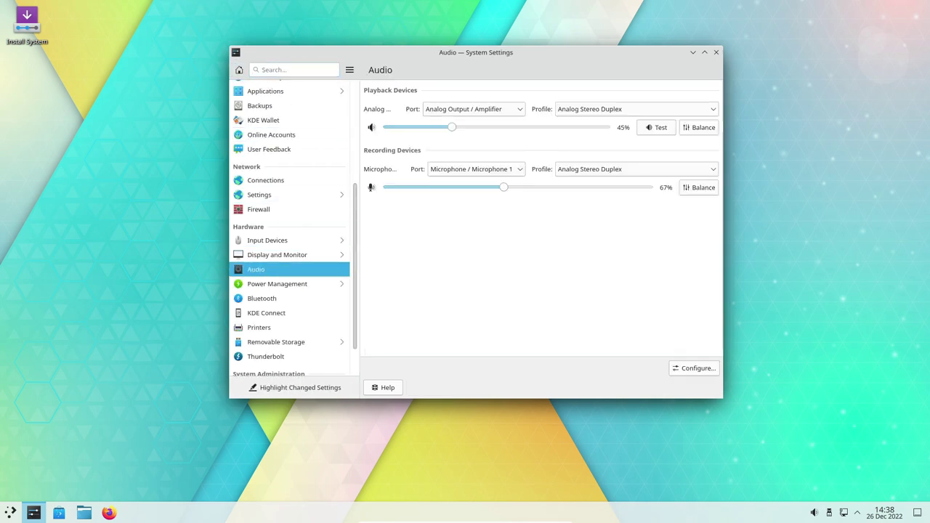
left_click(289, 284)
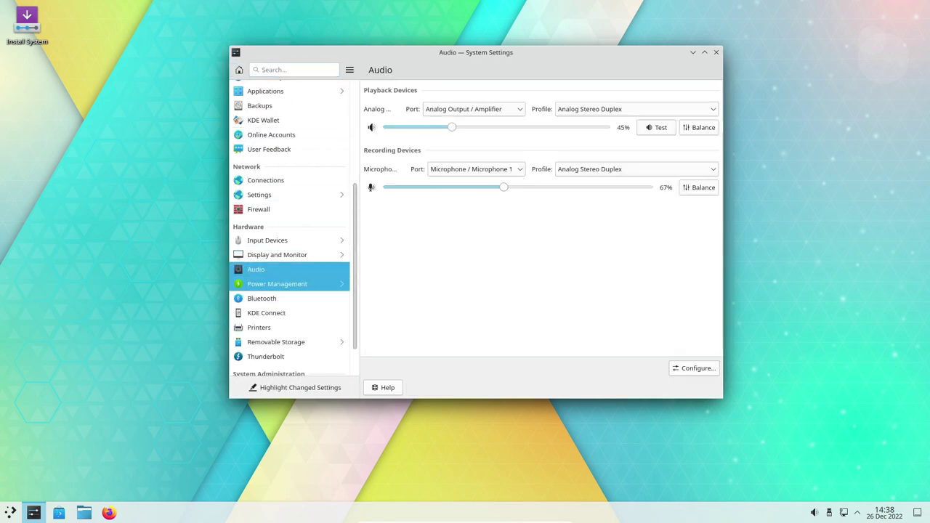
left_click(289, 102)
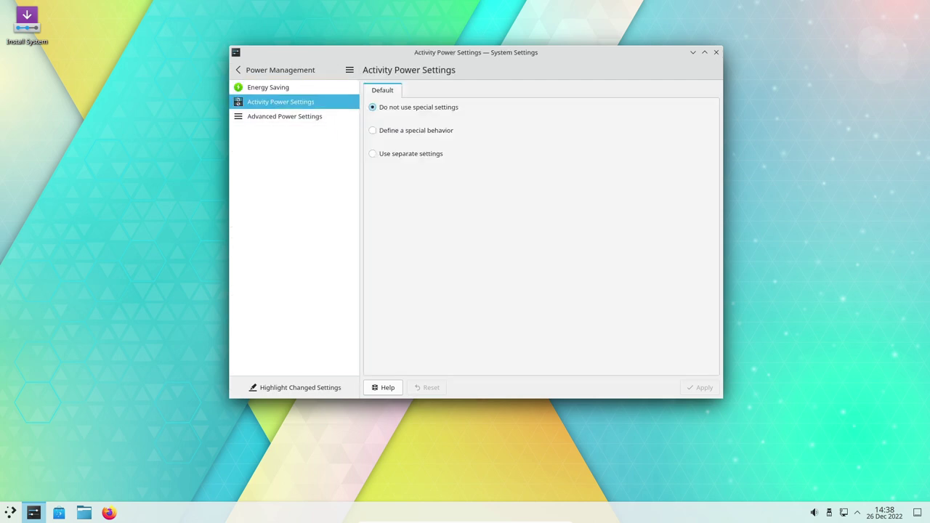
left_click(289, 116)
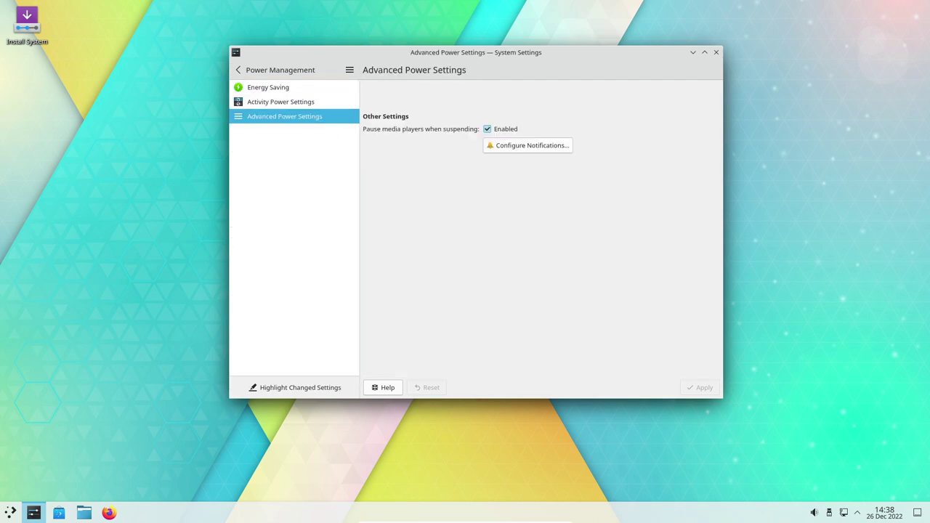
left_click(238, 70)
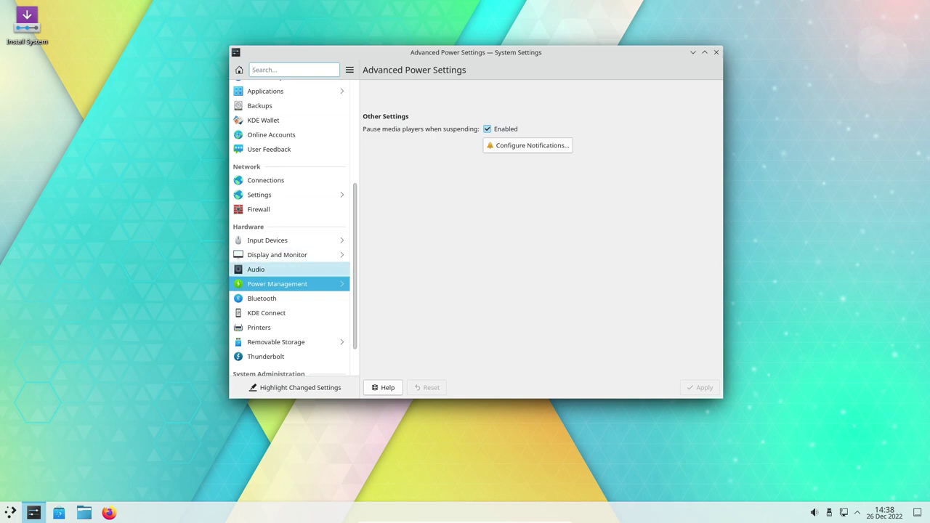
Review the Bluetooth, KDE Connect and Printers pages of the Hardware settings.
left_click(289, 299)
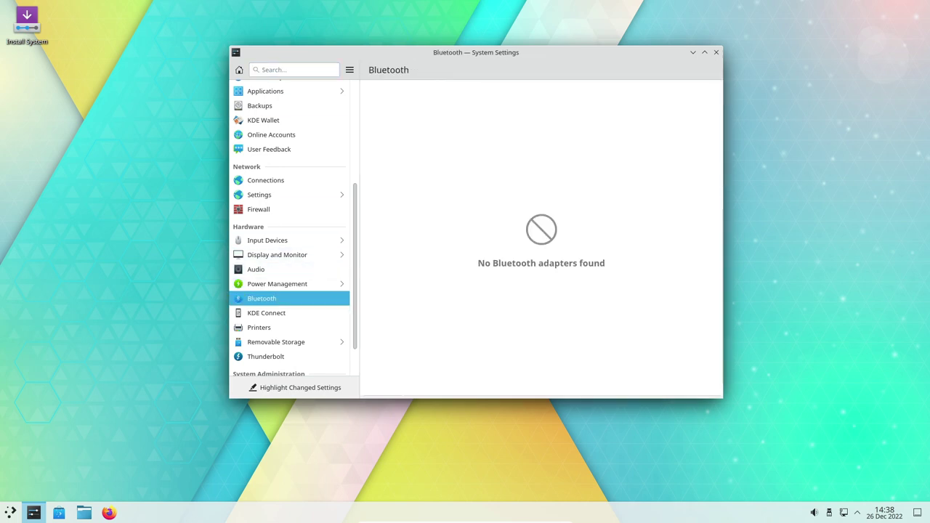
left_click(289, 314)
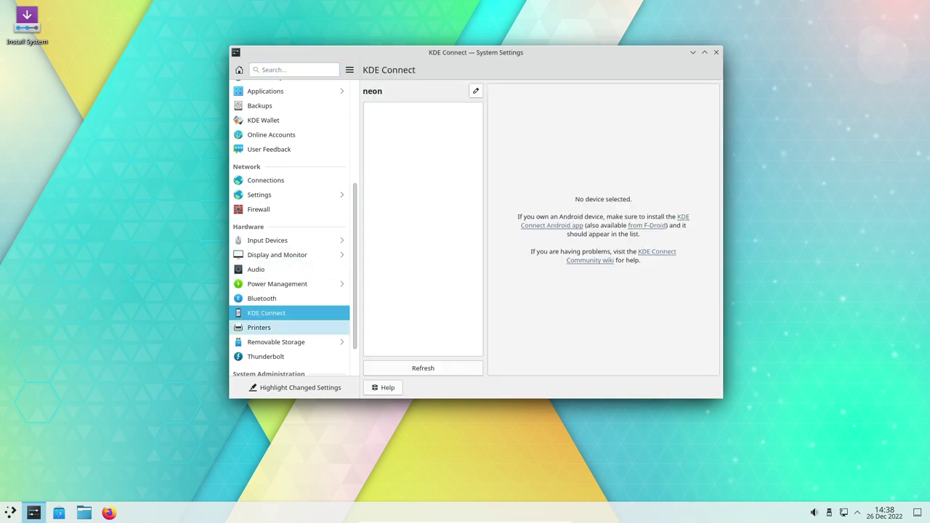
left_click(276, 327)
scroll(291, 305, "down", 1)
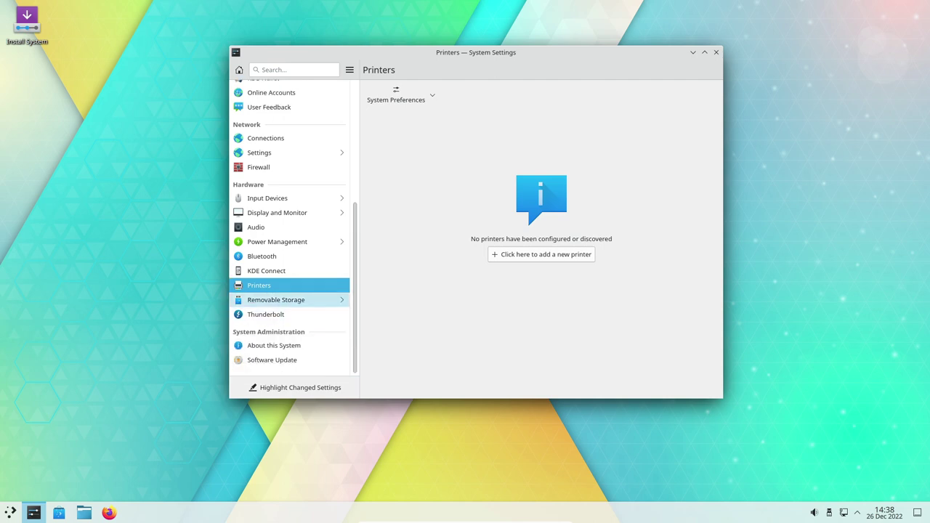
Review the Device Actions page of Removable Storage and the Thunderbolt device management page.
left_click(276, 300)
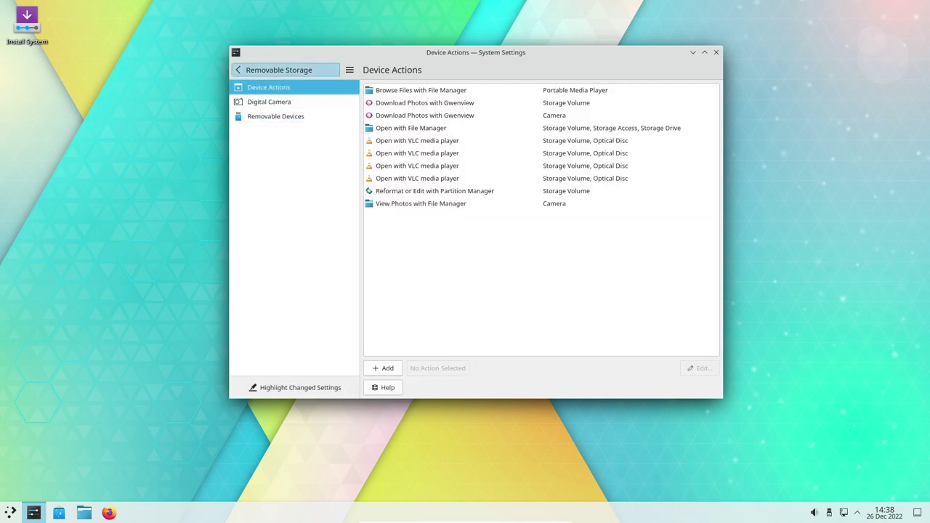
left_click(279, 71)
left_click(281, 315)
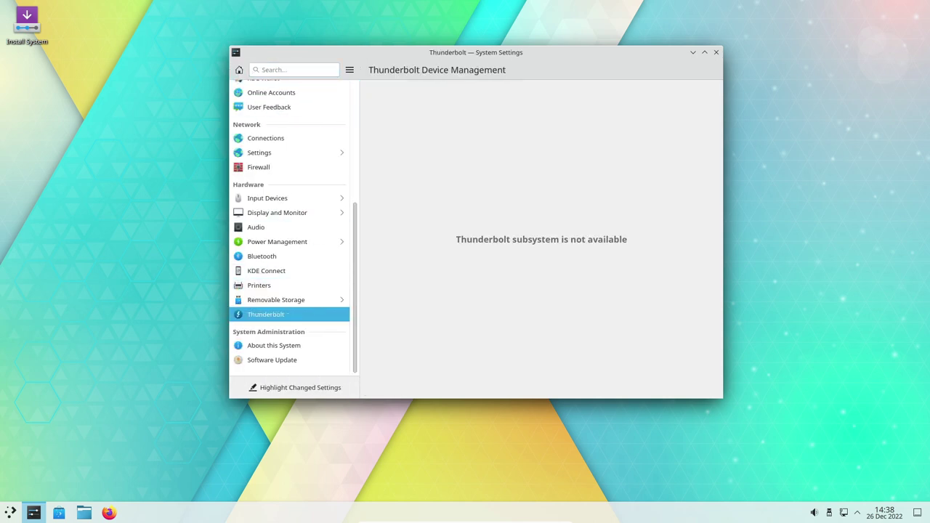
Review the About this System and Software Update pages under System Administration.
left_click(282, 346)
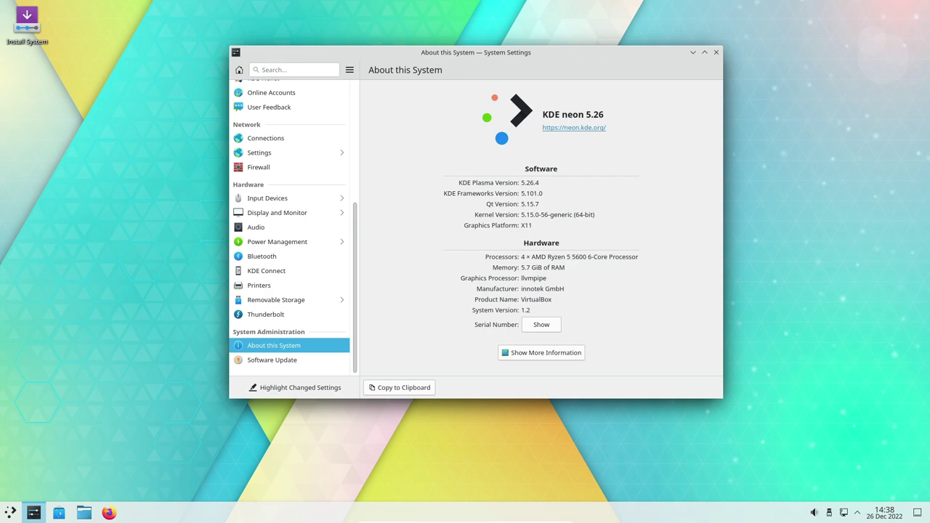
left_click(282, 361)
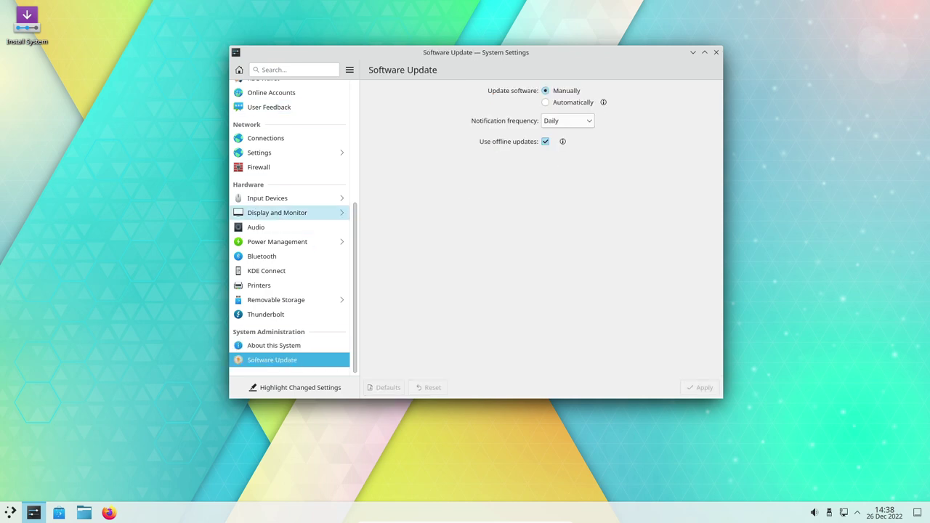
Open the Global Theme page of the Appearance settings and reposition the System Settings window on the desktop.
scroll(291, 225, "up", 5)
left_click(282, 87)
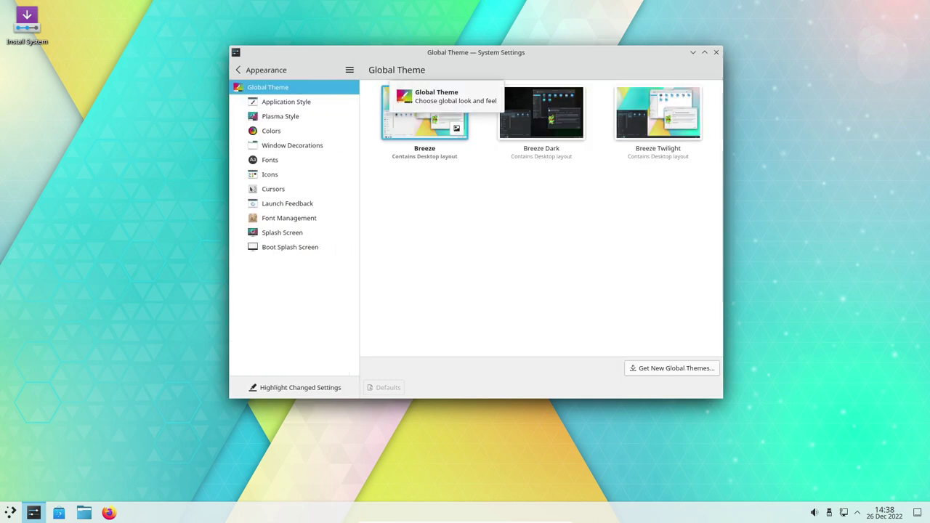
left_click_drag(540, 52, 471, 31)
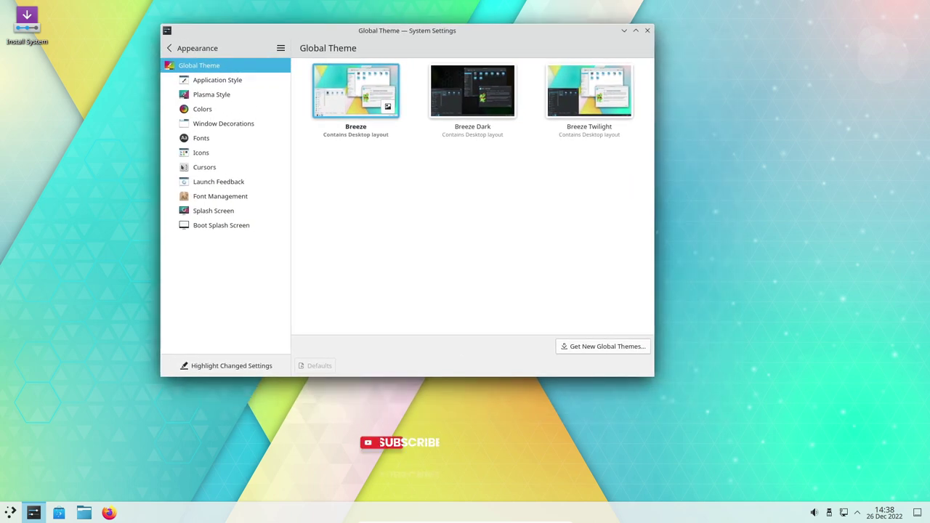
Browse the downloadable global themes in an enlarged download window, and close it without installing any.
left_click(601, 347)
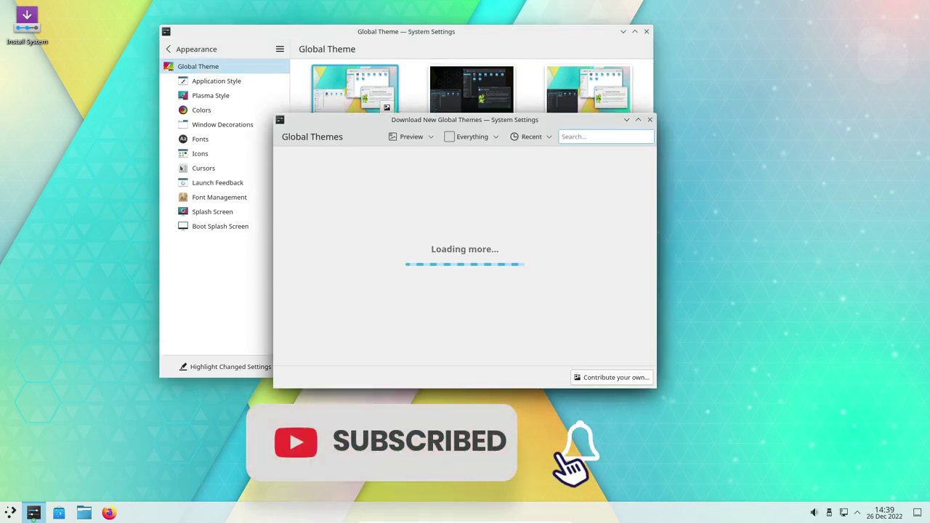
left_click_drag(657, 388, 915, 462)
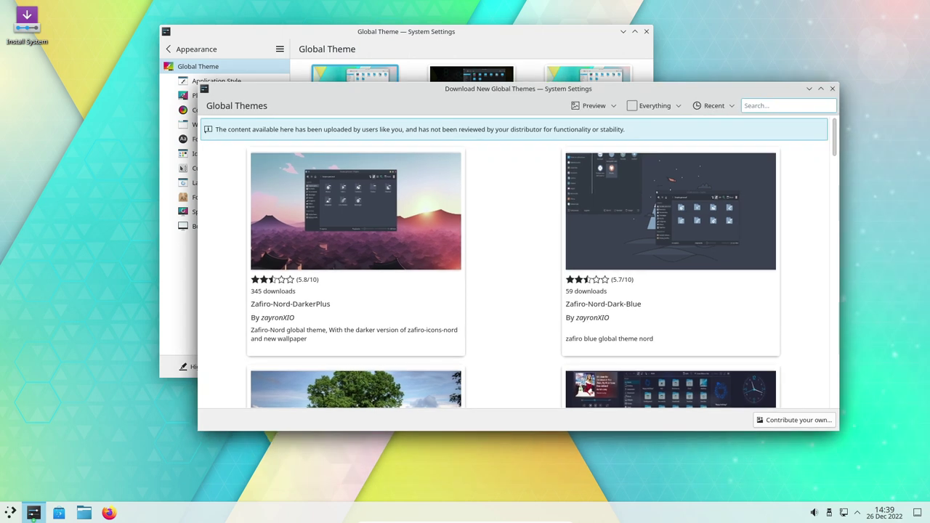
scroll(560, 210, "down", 3)
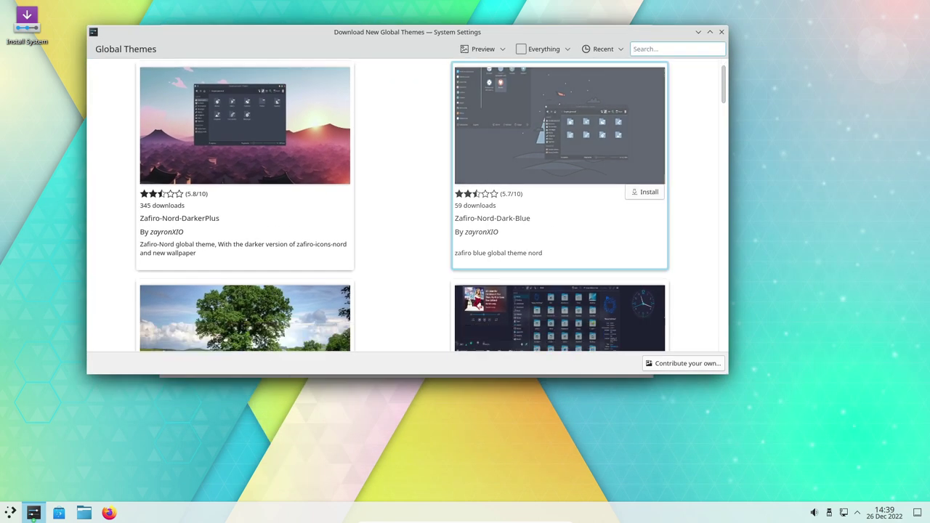
scroll(560, 211, "down", 3)
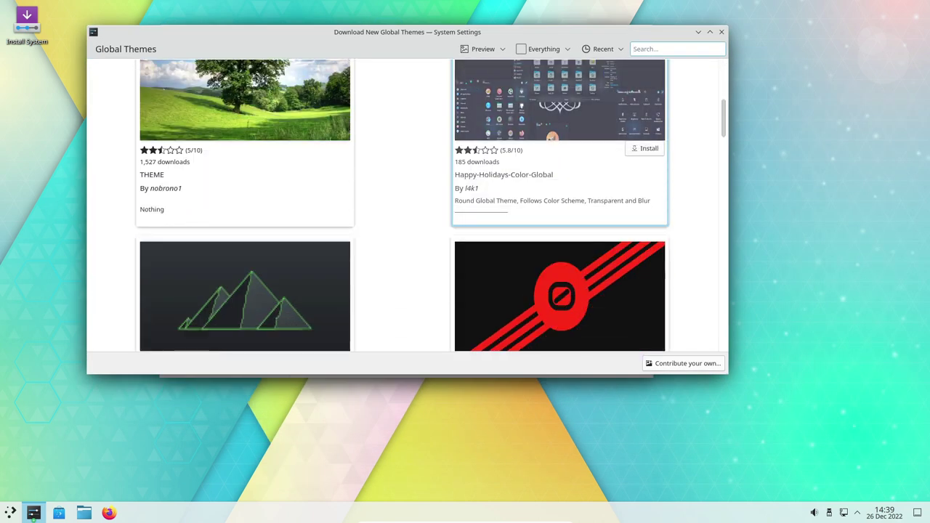
scroll(559, 211, "down", 5)
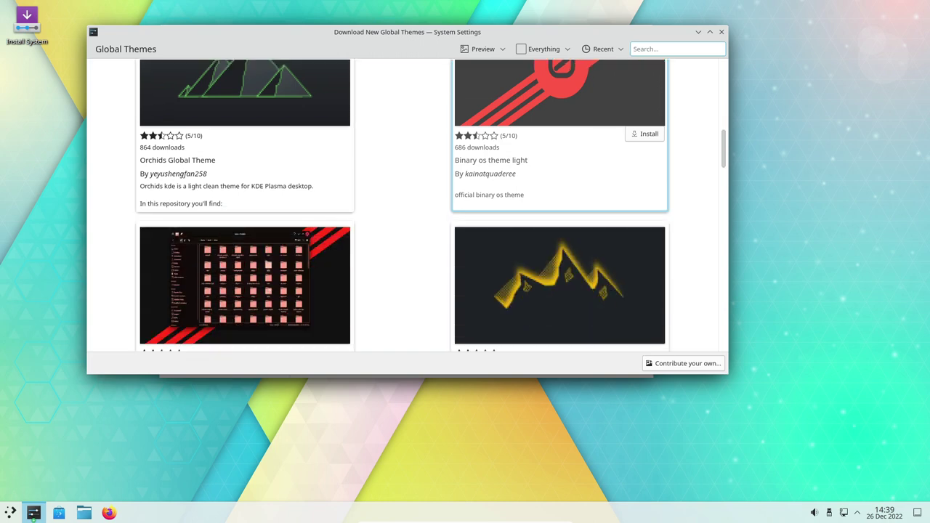
scroll(560, 211, "down", 3)
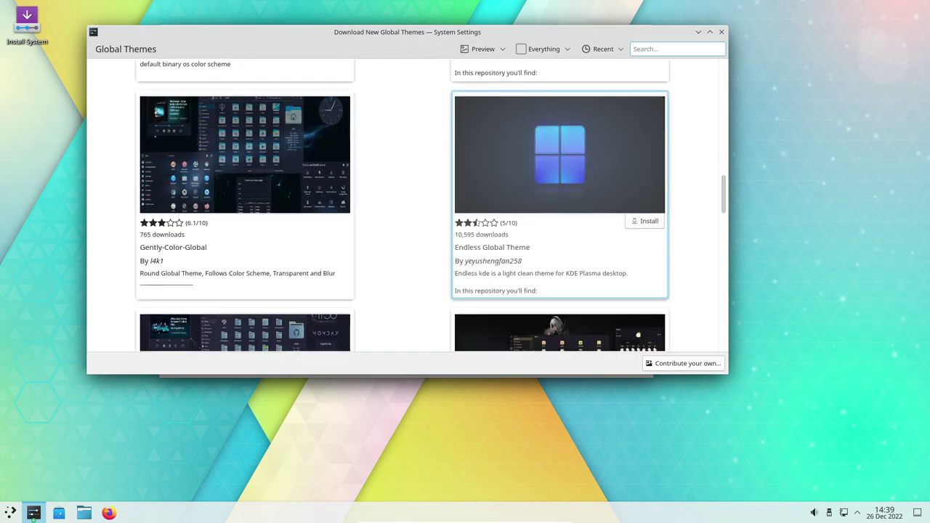
scroll(559, 203, "down", 5)
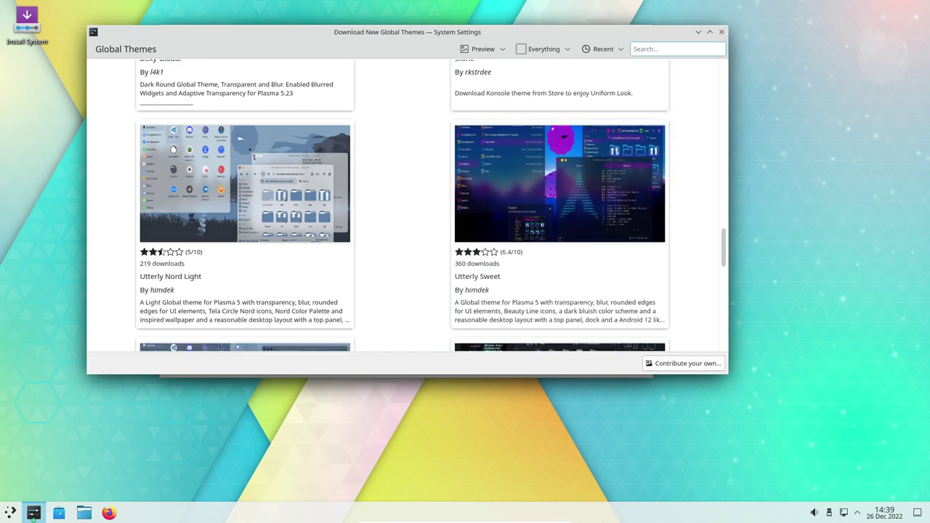
key("Escape")
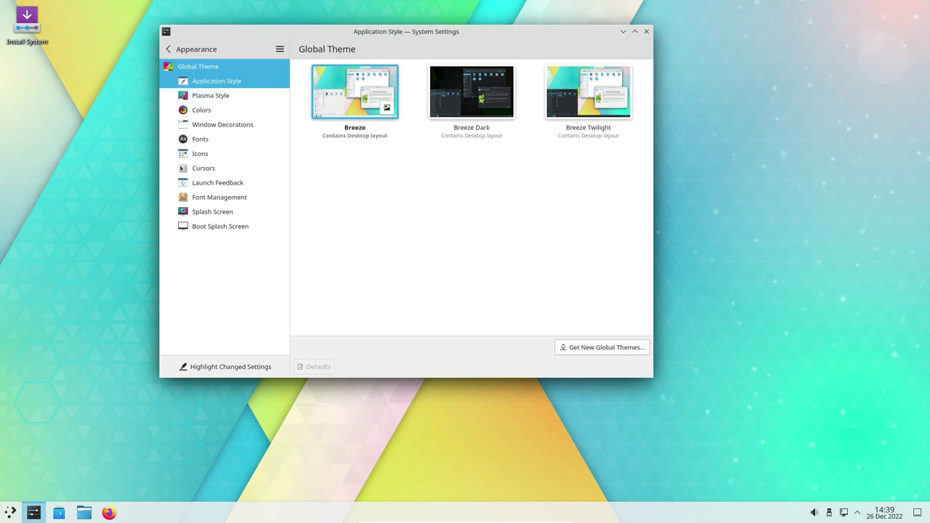
Review the Application Style, Plasma Style and Colors pages of the Appearance settings.
left_click(216, 81)
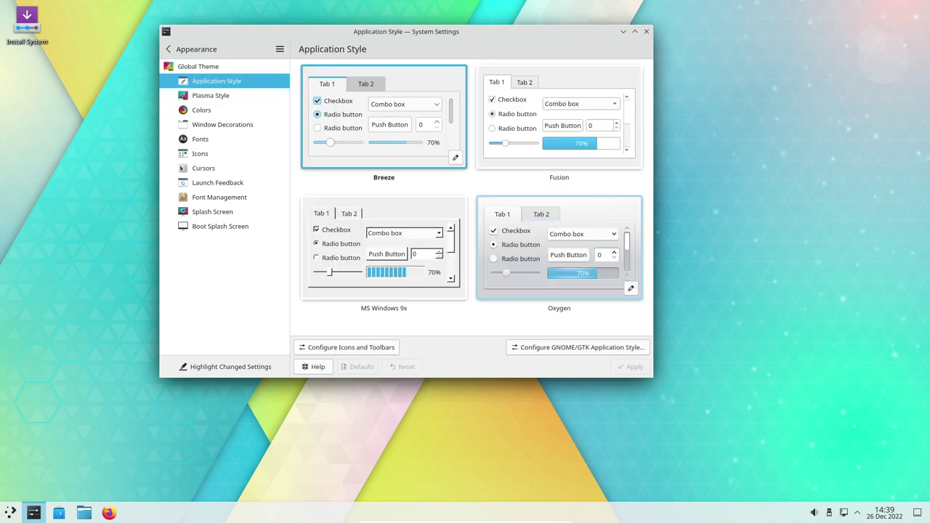
left_click(211, 95)
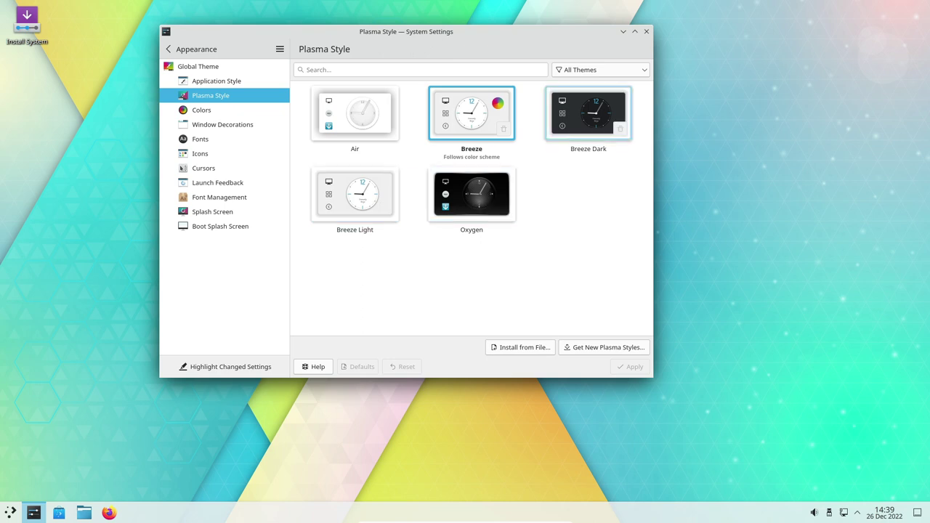
left_click(202, 110)
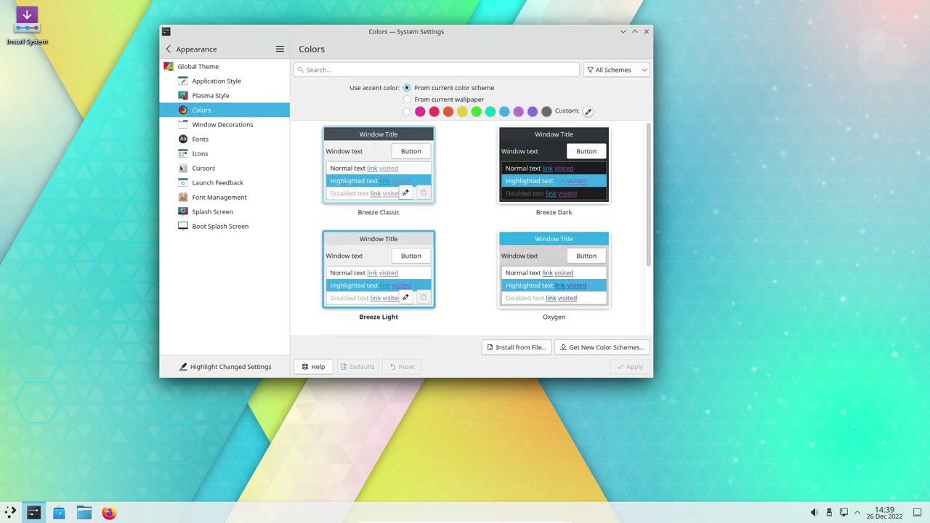
scroll(378, 175, "down", 3)
scroll(379, 174, "up", 3)
Preview red, orange, yellow, purple and gray accent colors on the color schemes, and return the accent to the current color scheme.
left_click(413, 99)
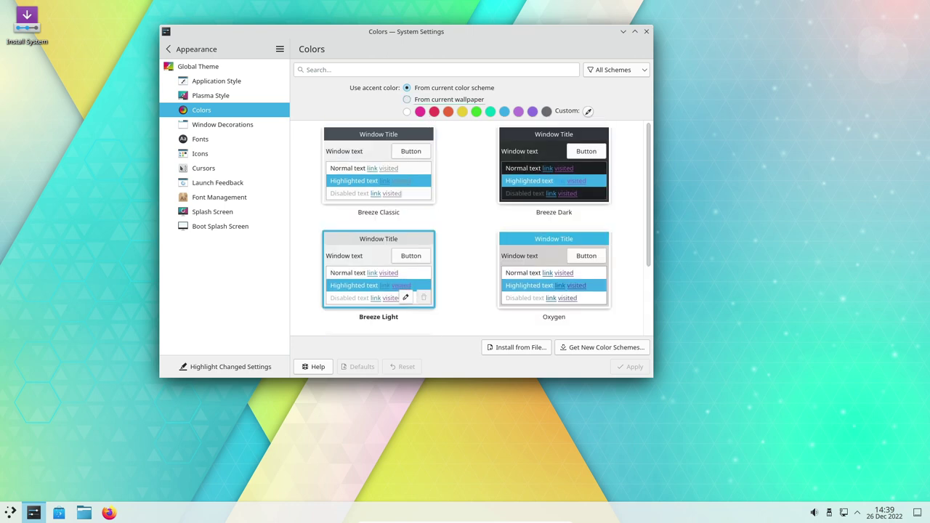
left_click(407, 99)
left_click(407, 112)
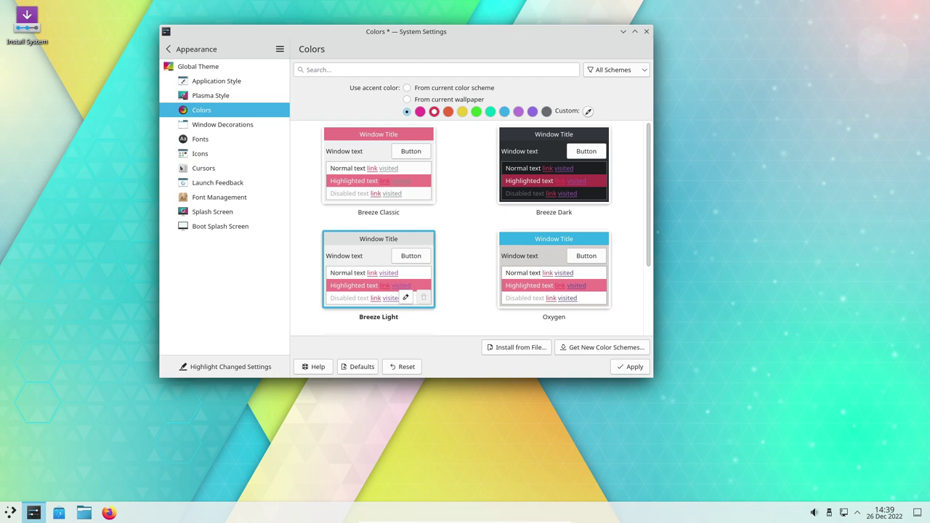
left_click(448, 112)
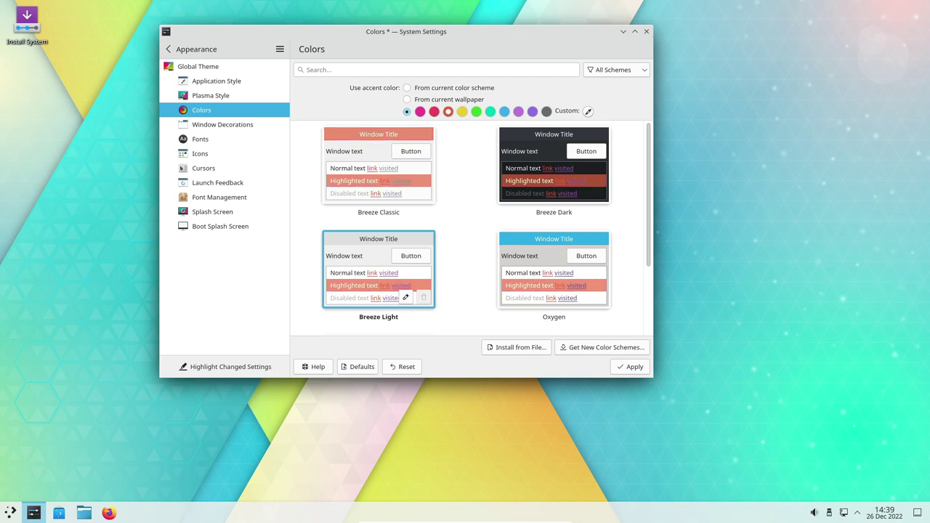
left_click(477, 112)
left_click(462, 112)
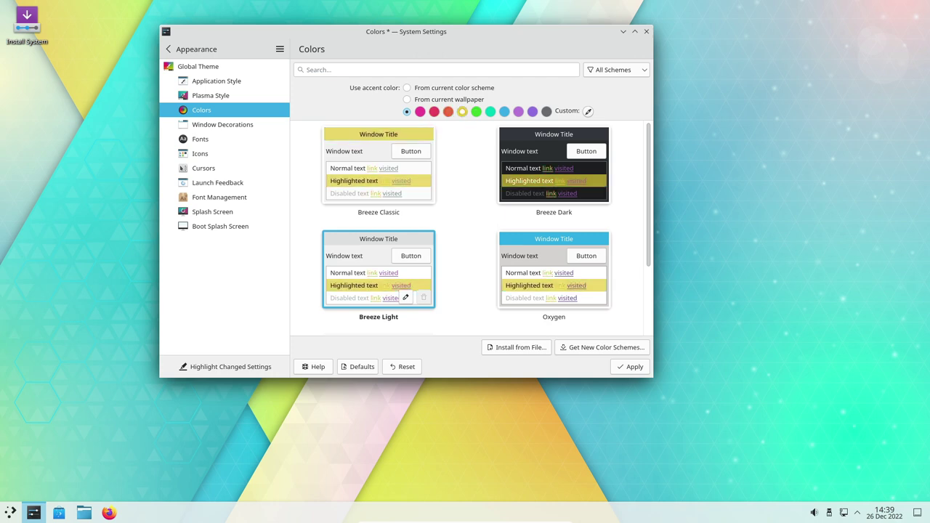
left_click(519, 111)
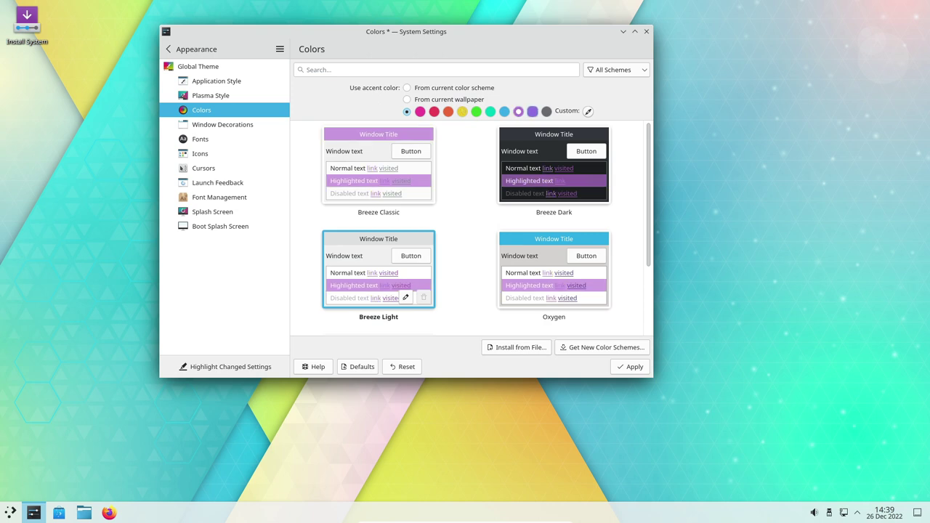
left_click(547, 112)
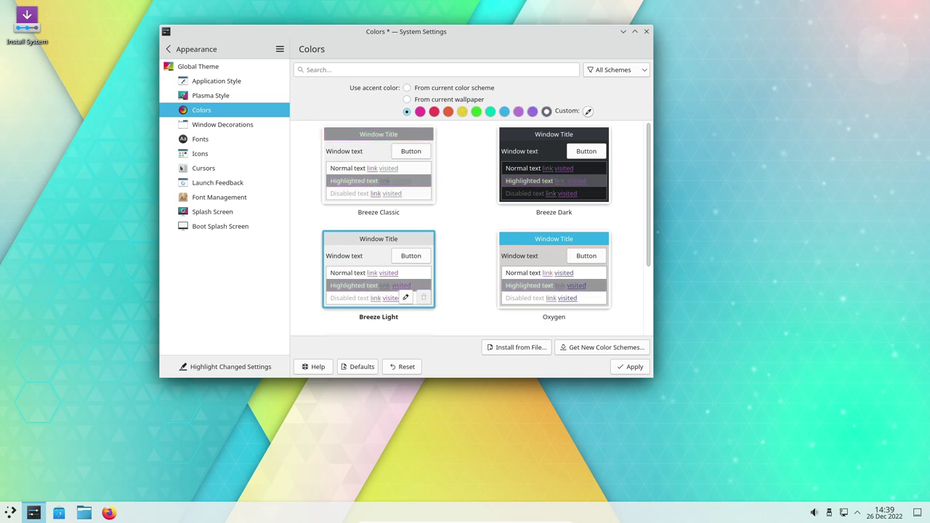
left_click(407, 88)
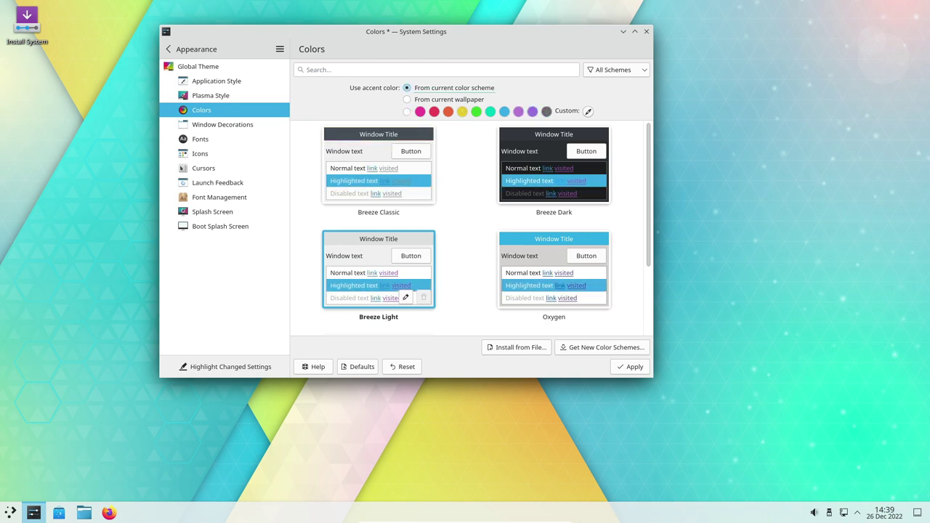
Discard the unapplied color changes and review the Window Decorations and Fonts pages.
left_click(222, 125)
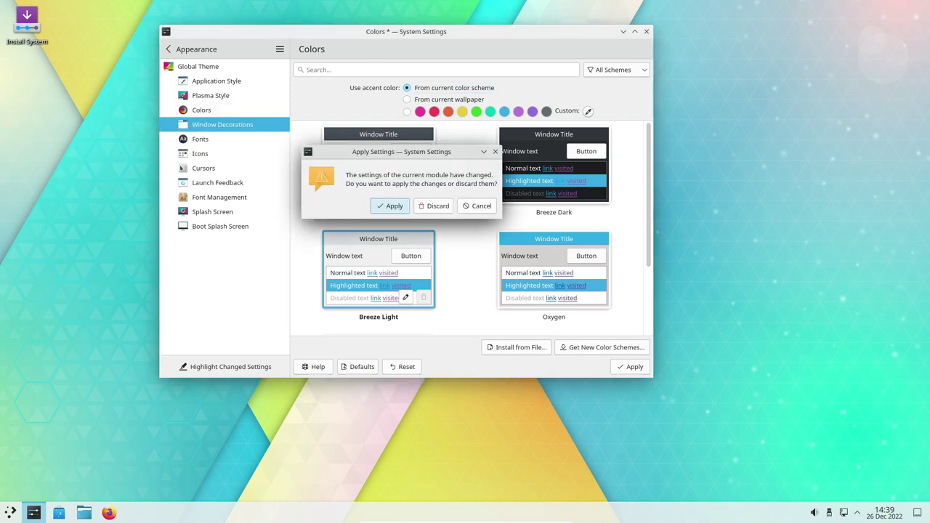
left_click(434, 206)
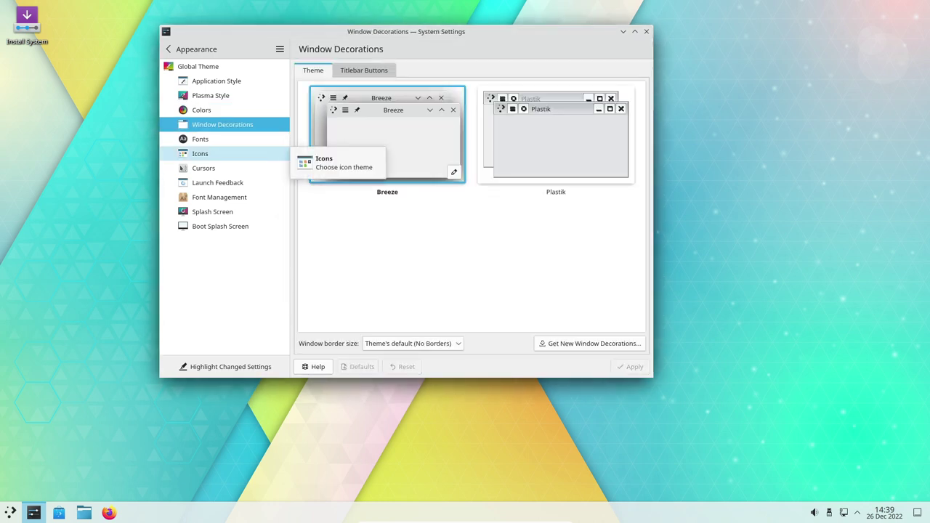
left_click(200, 139)
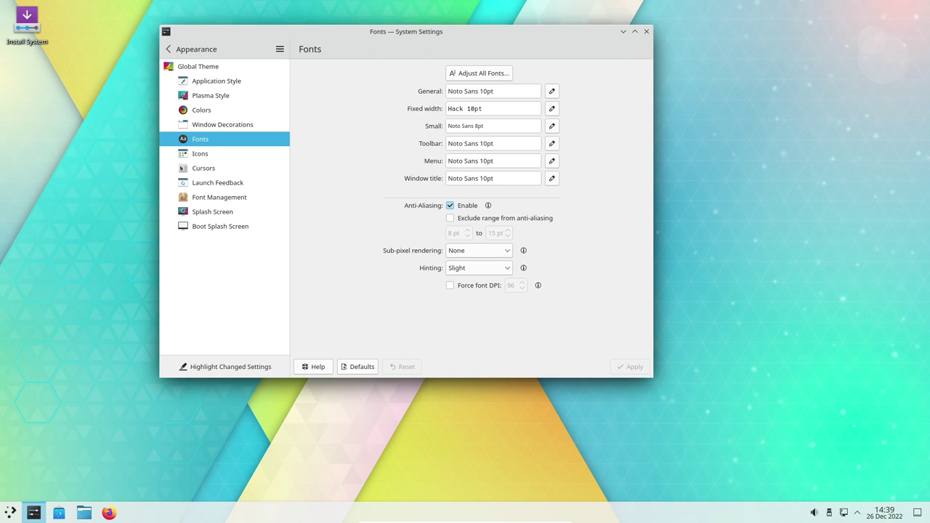
Browse the downloadable icon themes for the Icons page in an enlarged download window, and close it without installing any.
left_click(200, 154)
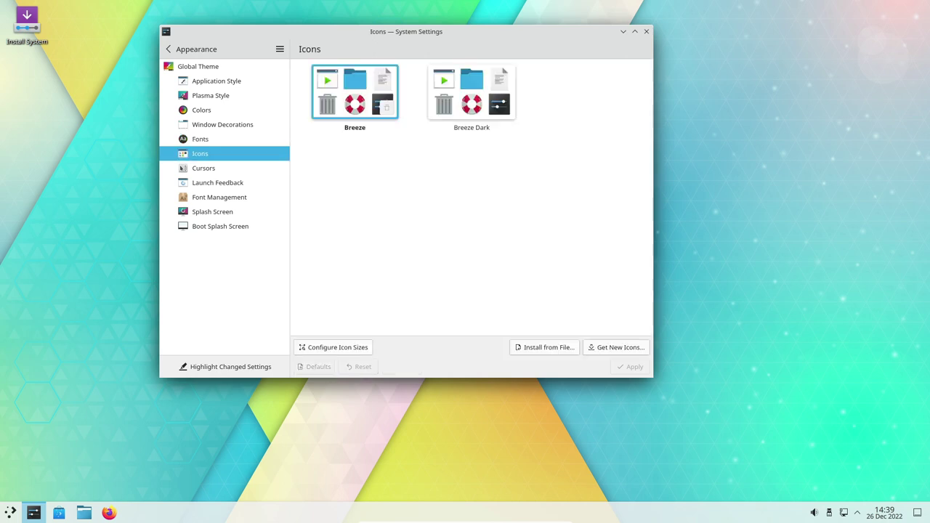
left_click(616, 348)
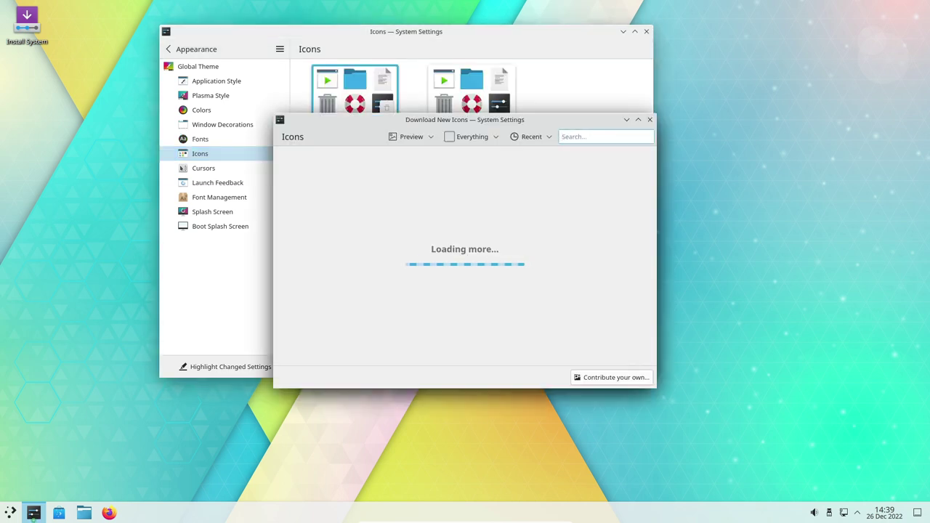
left_click_drag(656, 388, 929, 457)
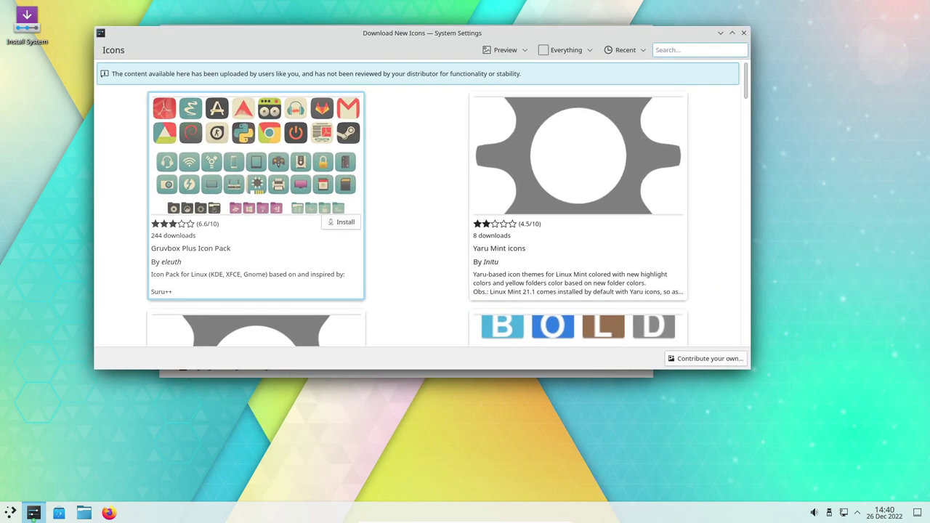
scroll(254, 291, "down", 5)
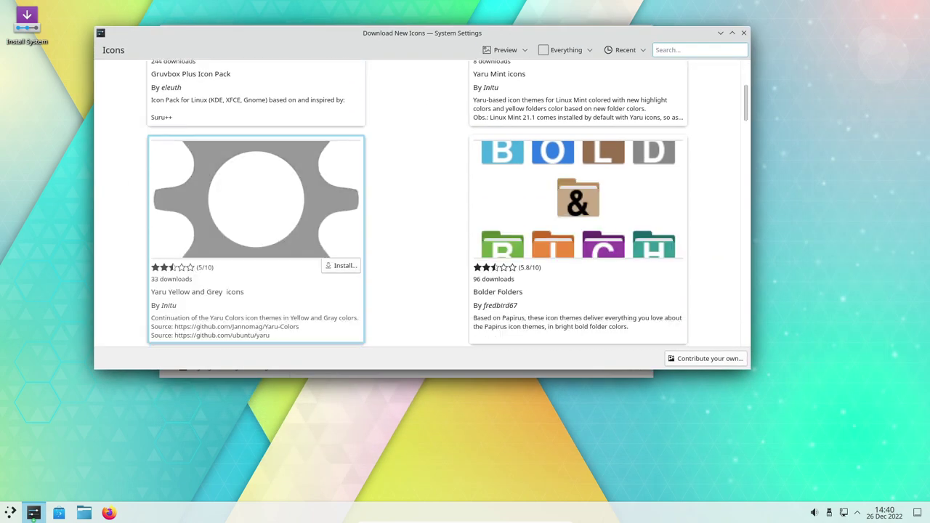
scroll(255, 291, "down", 7)
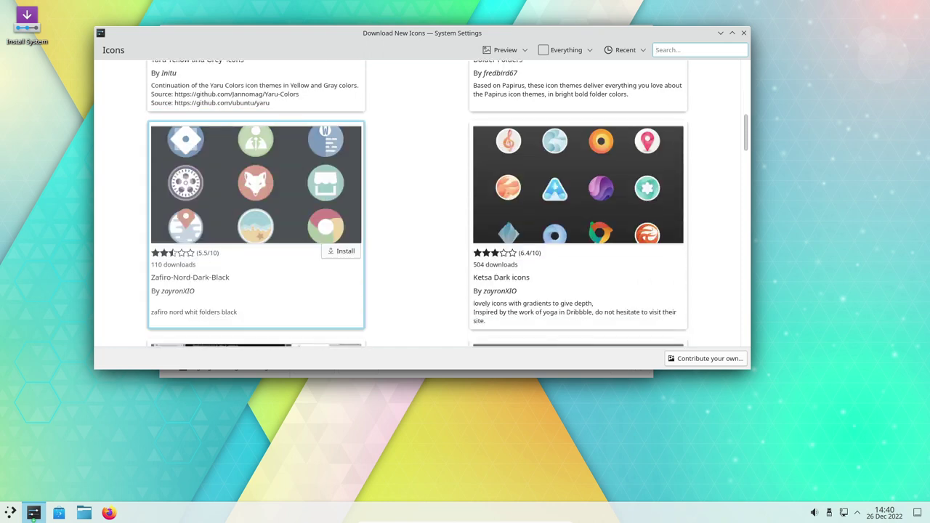
scroll(254, 290, "down", 7)
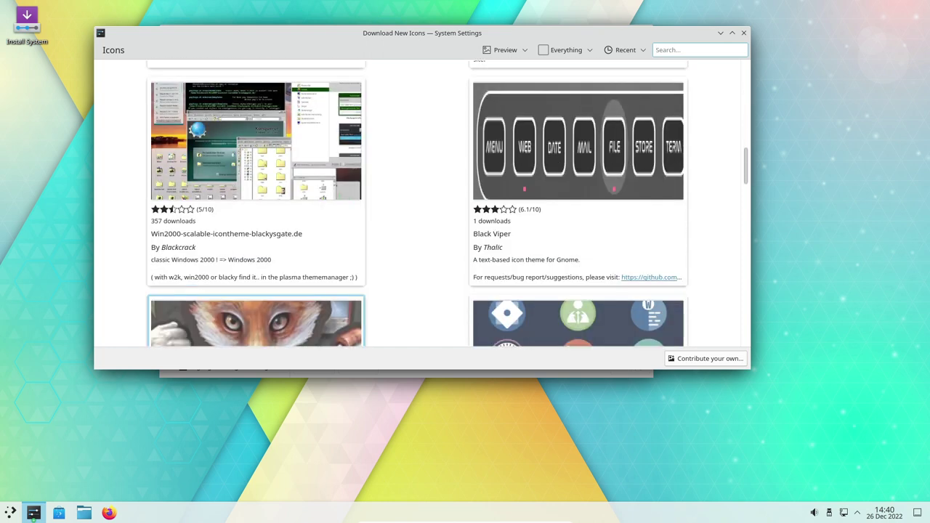
scroll(255, 291, "down", 5)
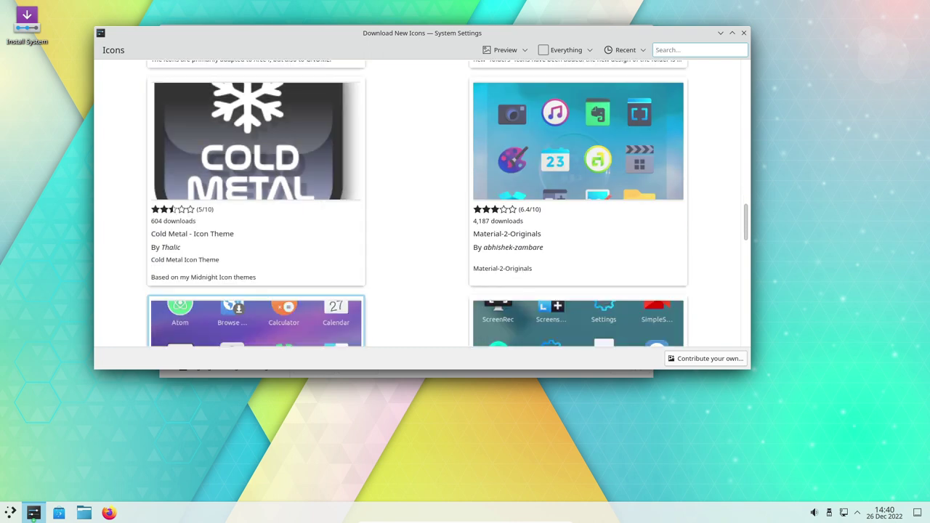
scroll(255, 313, "down", 4)
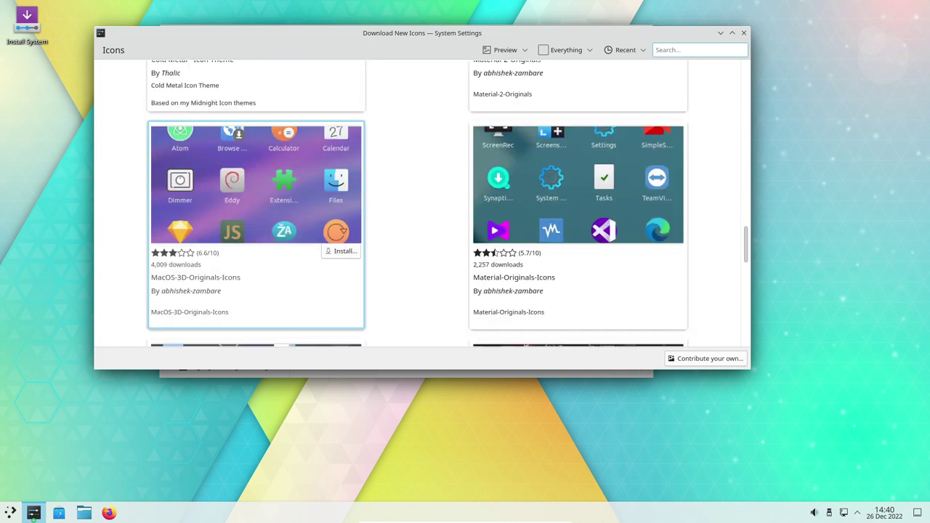
scroll(254, 218, "down", 1)
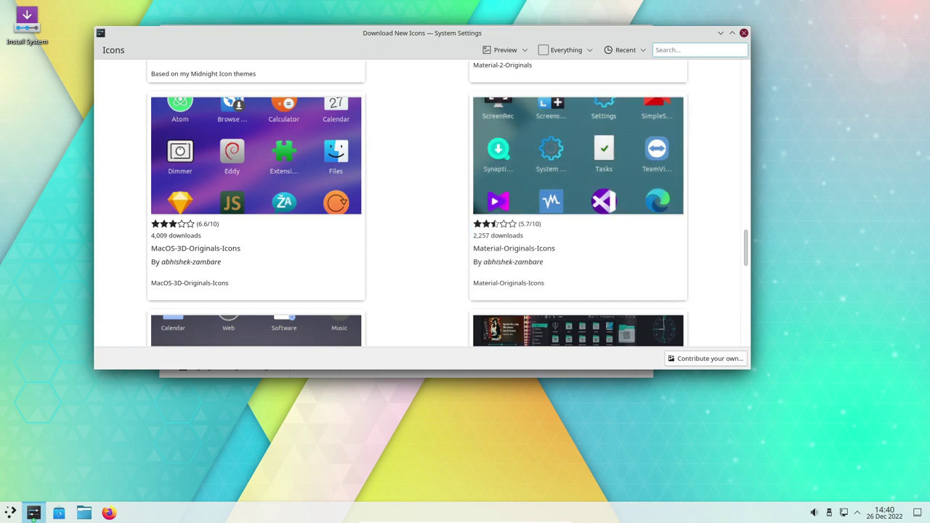
left_click(743, 33)
Browse the downloadable cursor themes for the Cursors page, and close the download window without installing any.
left_click(203, 168)
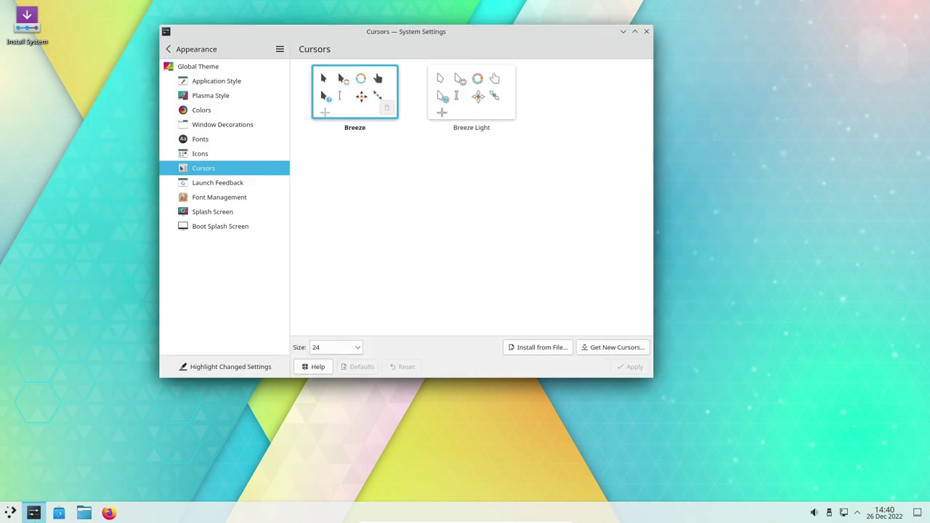
left_click(613, 347)
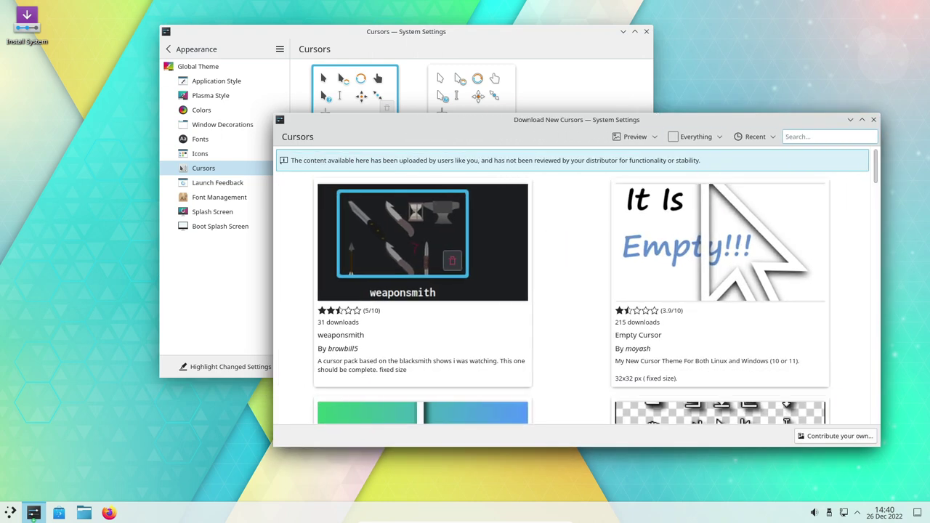
scroll(556, 203, "down", 6)
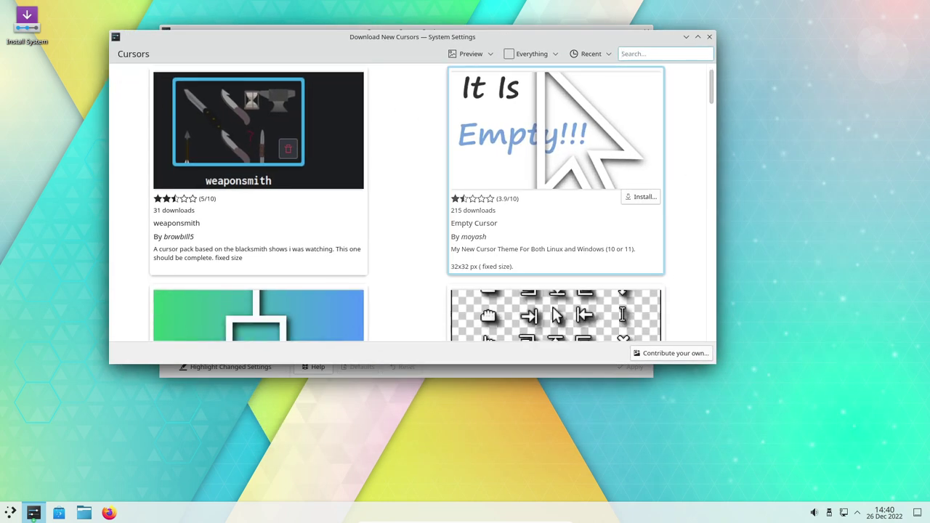
scroll(556, 204, "down", 3)
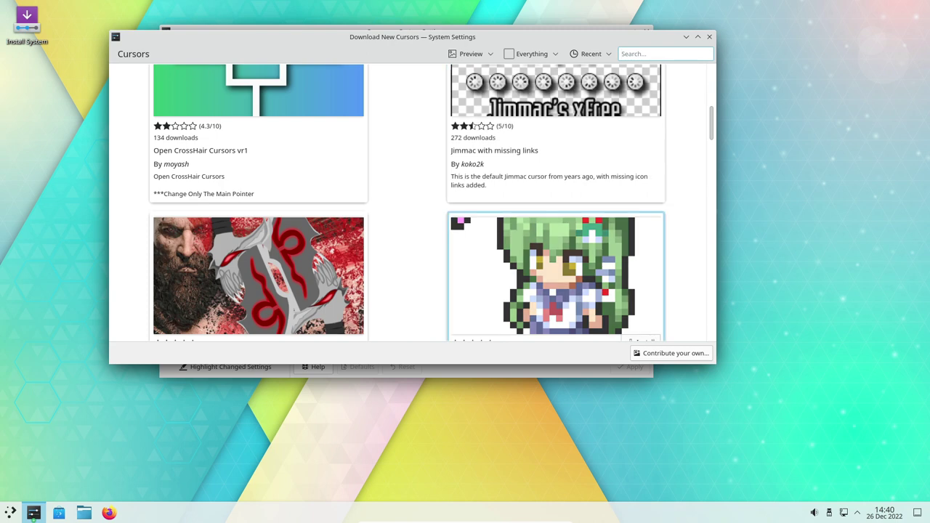
scroll(556, 204, "down", 7)
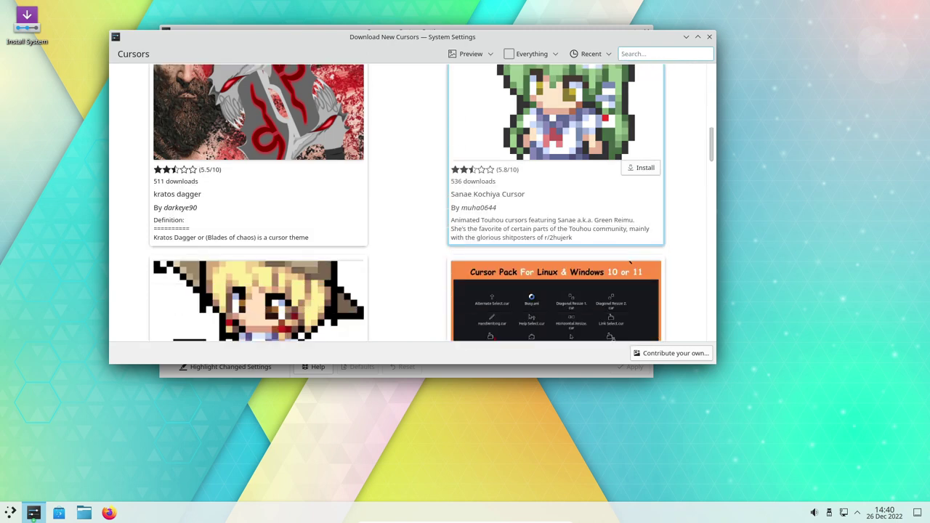
scroll(556, 254, "down", 5)
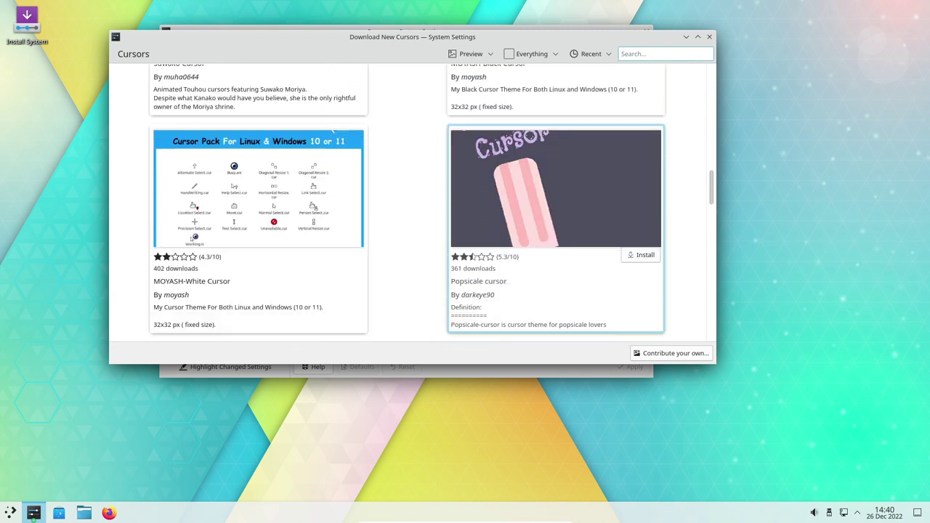
scroll(556, 255, "down", 1)
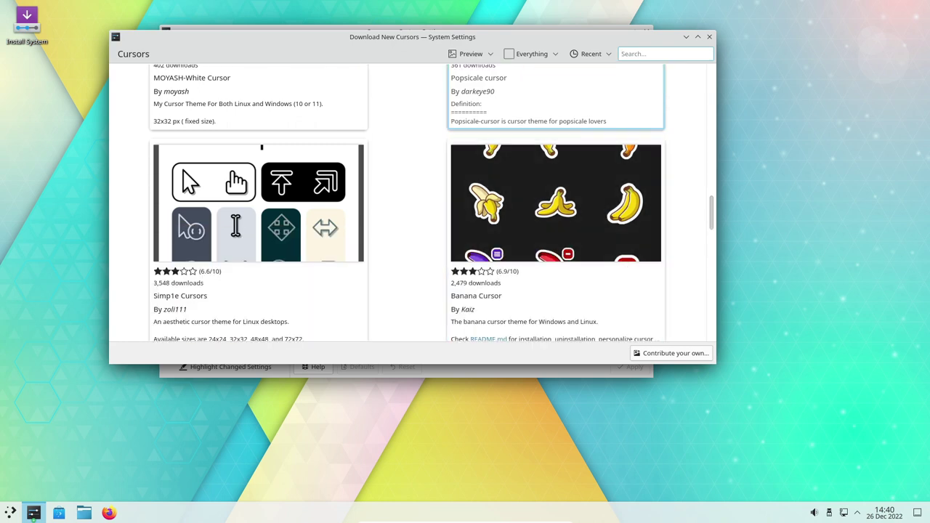
left_click(710, 36)
Look through the remaining Appearance pages from Launch Feedback and Font Management to Splash Screen and Boot Splash Screen.
left_click(218, 183)
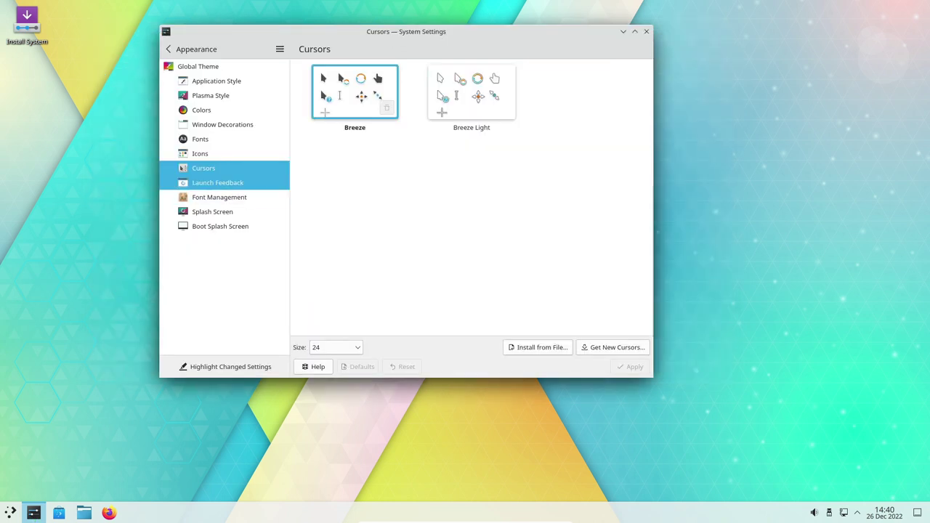
left_click(219, 198)
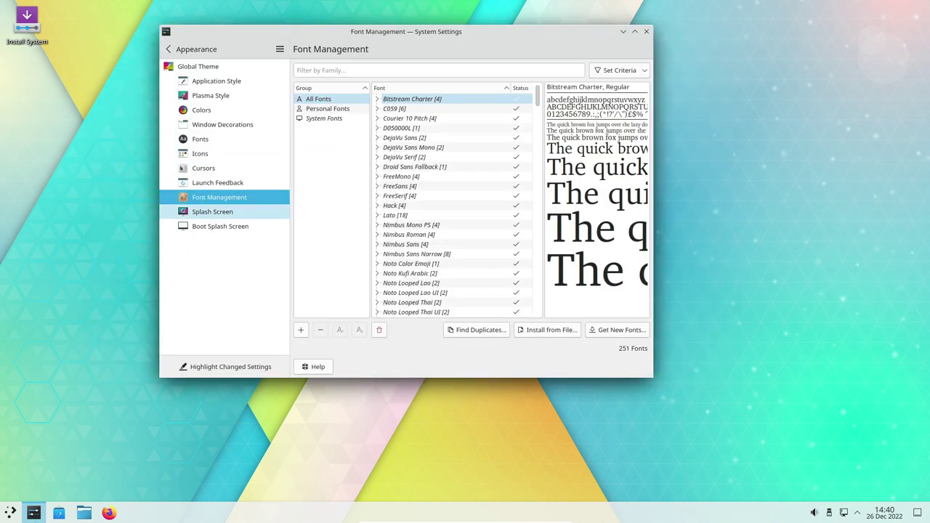
key("Down")
key("Down")
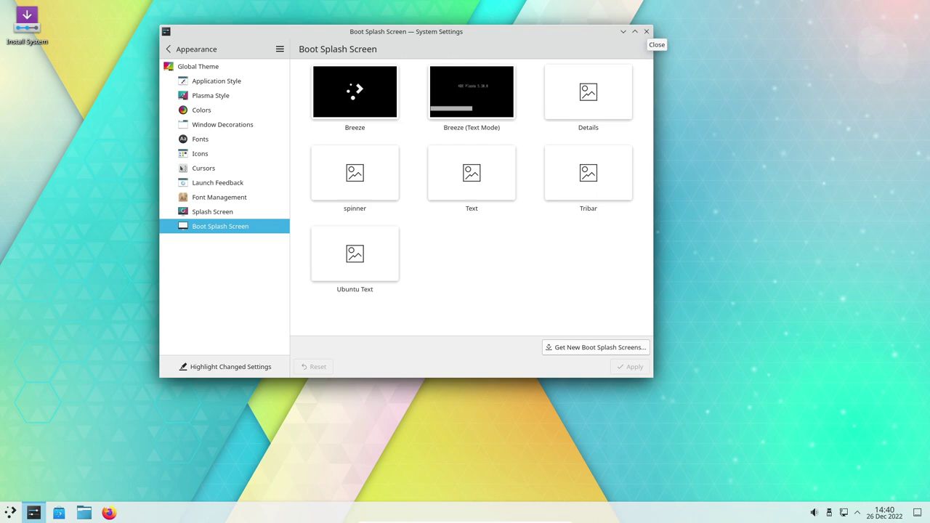
Leave the Appearance settings and review the Login Screen (SDDM) page under Startup and Shutdown.
left_click(168, 49)
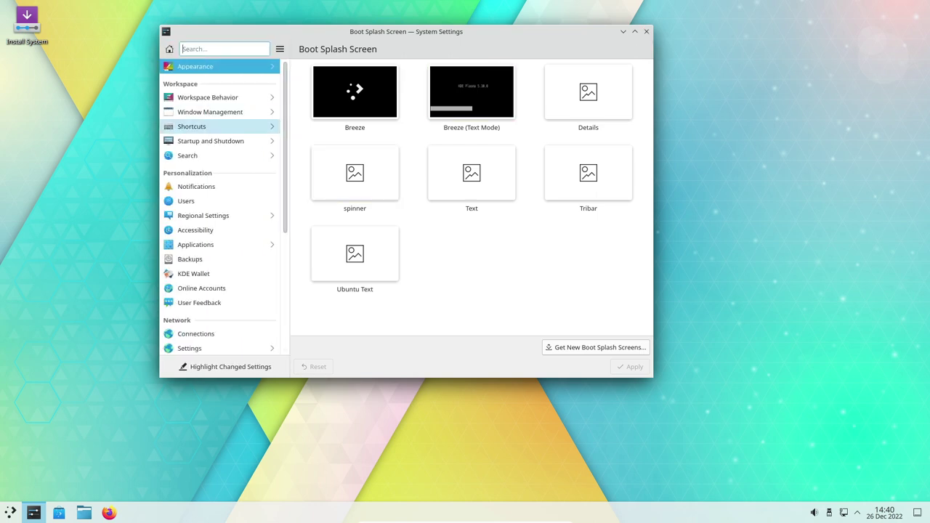
left_click(210, 141)
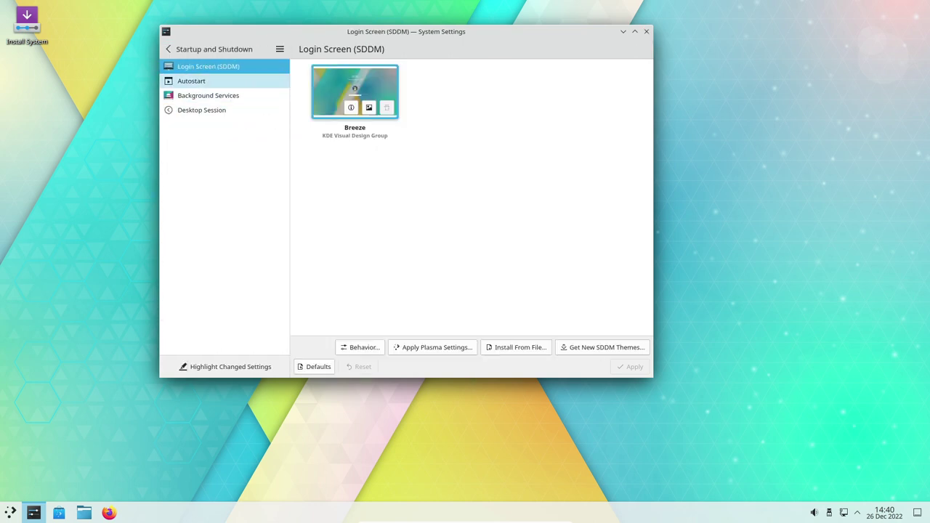
left_click(207, 82)
left_click(208, 67)
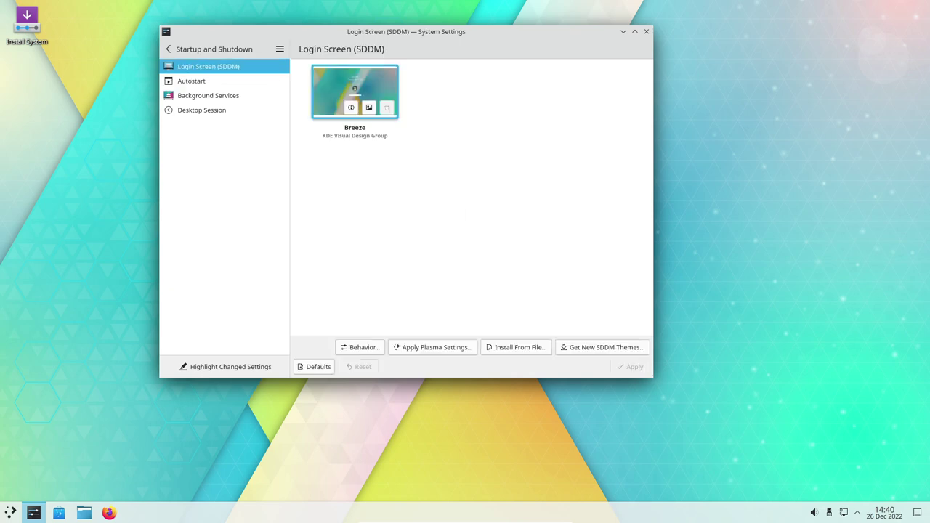
Browse the downloadable SDDM login screen themes, moving the download window up over the settings window to look through the previews.
left_click(603, 348)
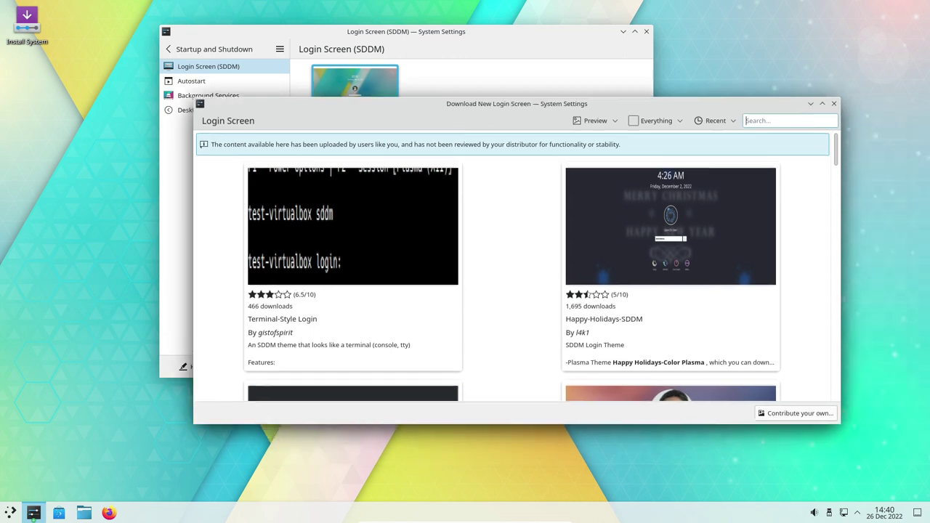
left_click_drag(654, 104, 517, 52)
scroll(534, 181, "down", 1)
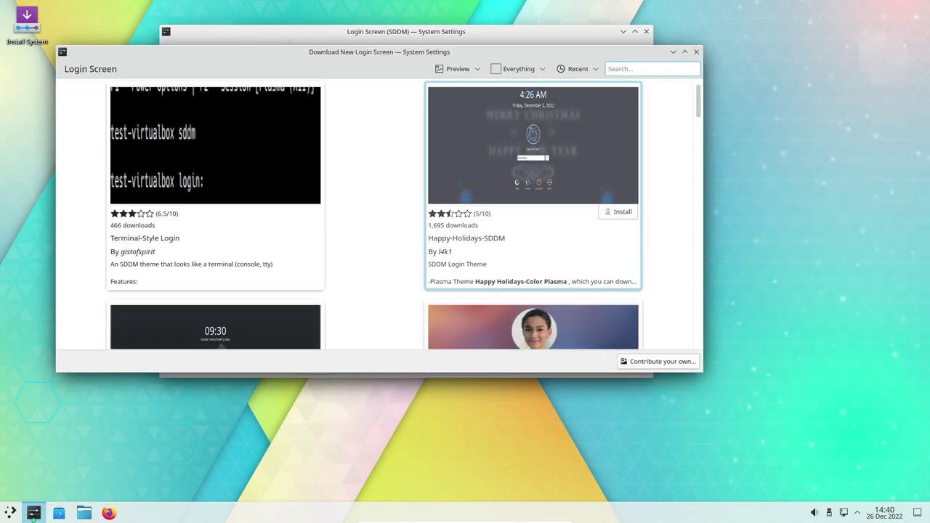
scroll(533, 182, "down", 6)
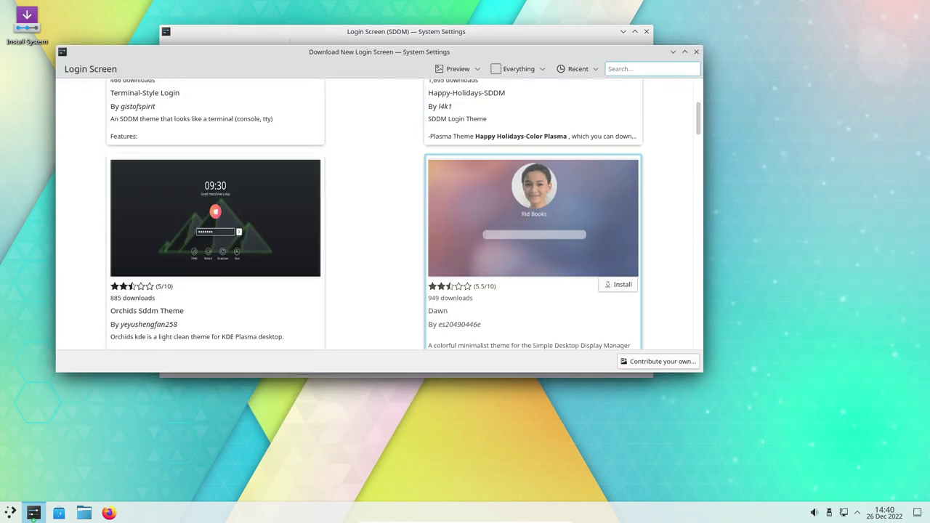
scroll(533, 182, "down", 9)
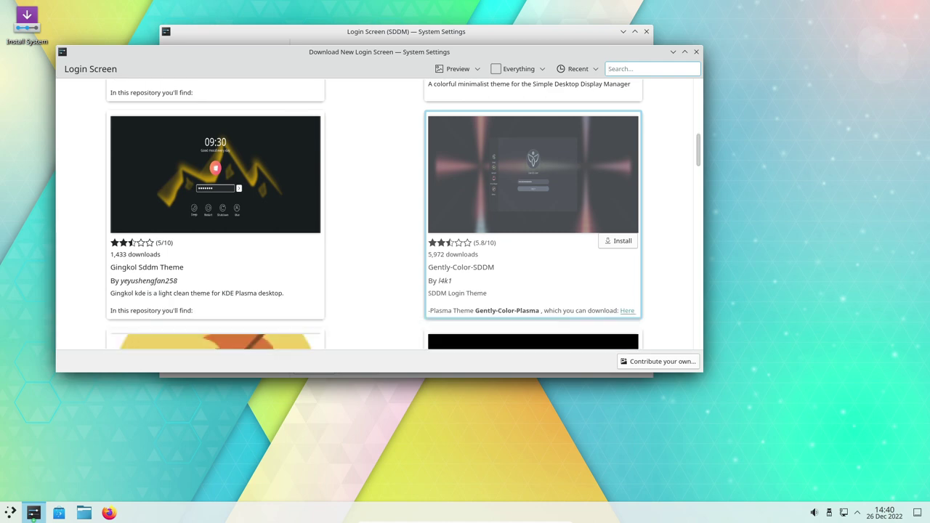
scroll(533, 181, "down", 8)
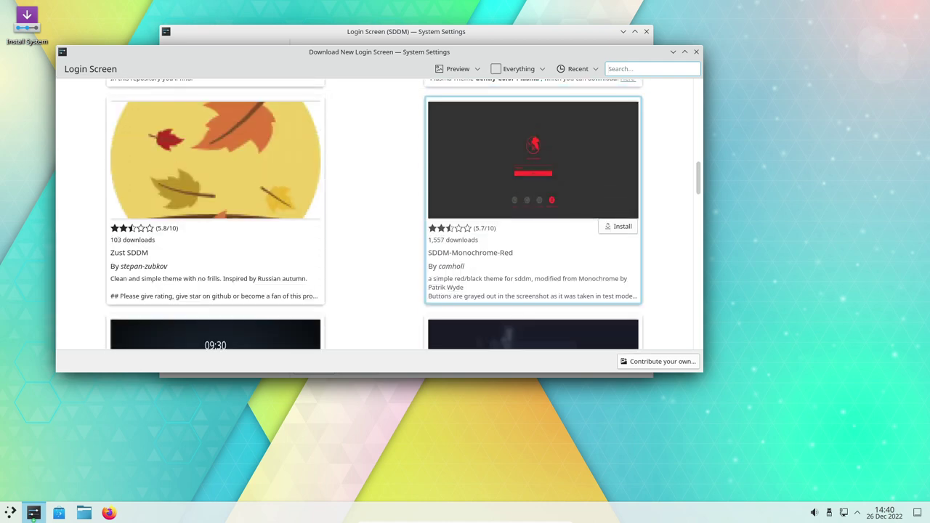
scroll(532, 248, "down", 2)
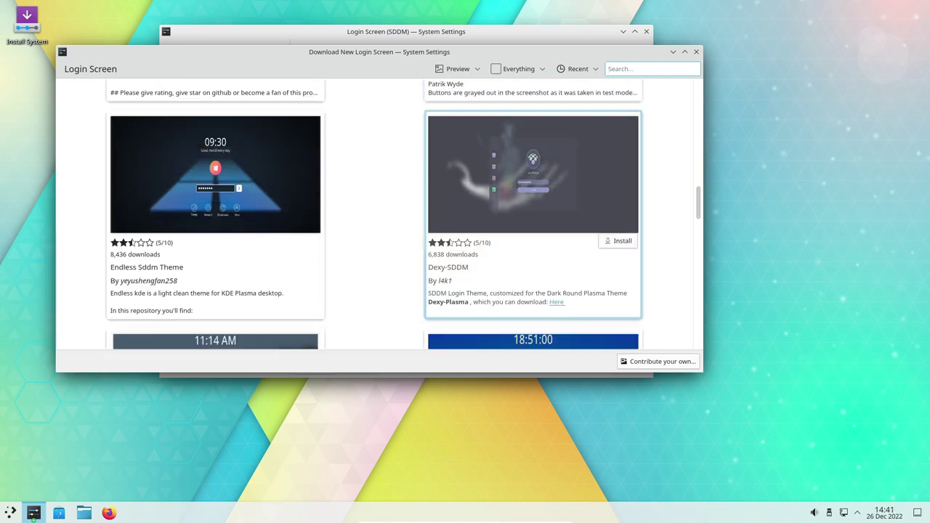